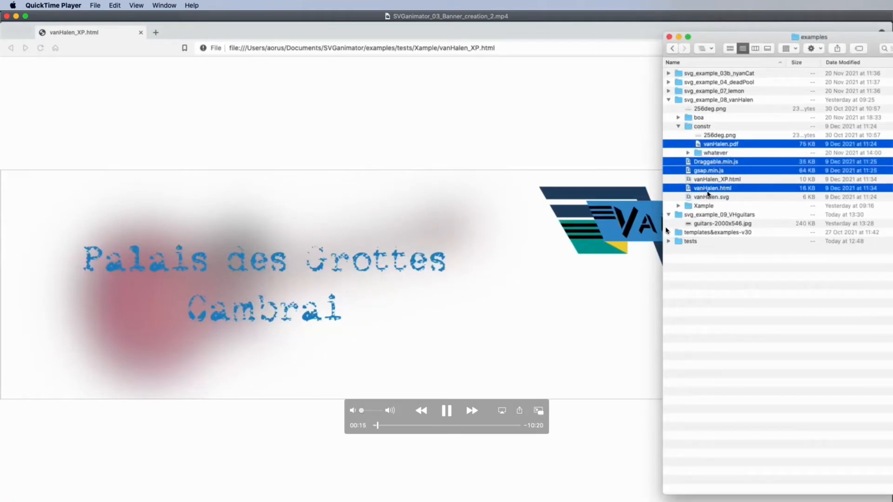
- Switch to Illustrator and export the artboard for screens, replacing the existing VHguitars.svg
{"action": "mouse_move", "coordinate": [706, 219]}
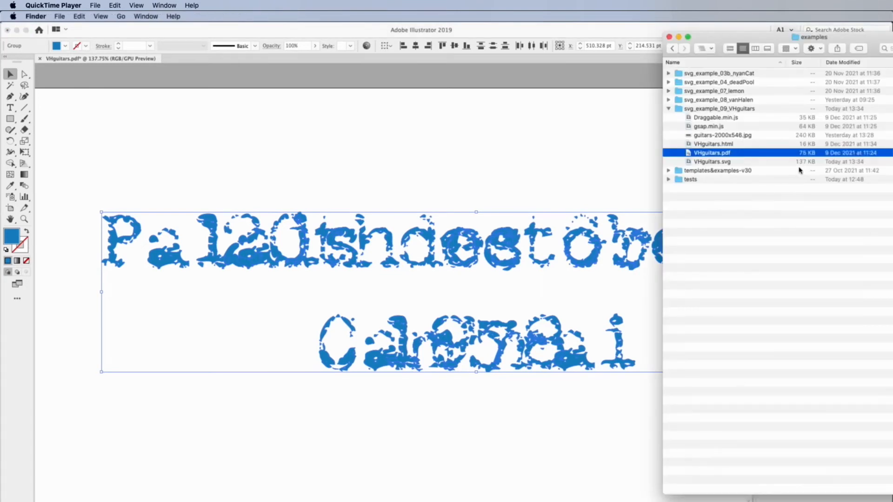
{"action": "left_click", "coordinate": [347, 127]}
{"action": "left_click", "coordinate": [71, 17]}
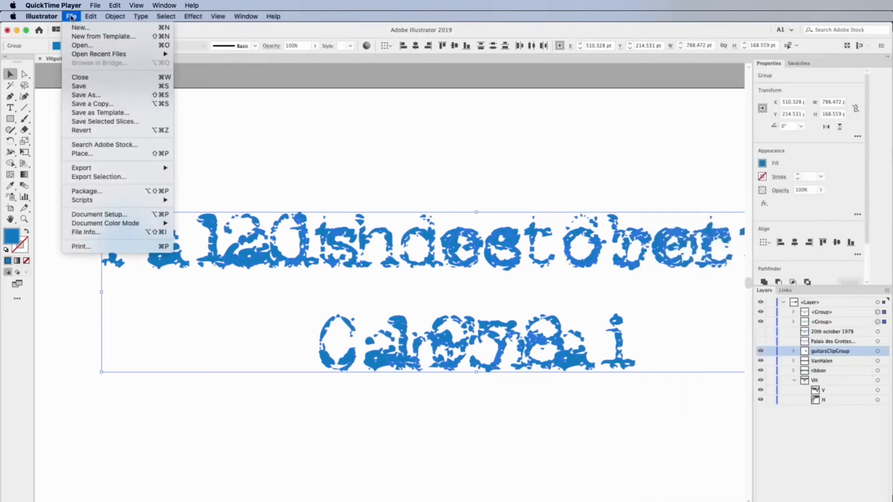
{"action": "mouse_move", "coordinate": [93, 168]}
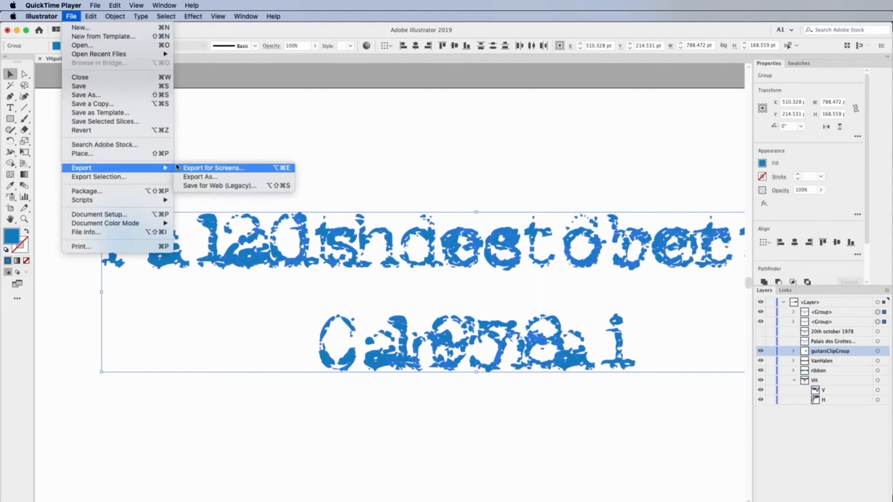
{"action": "left_click", "coordinate": [191, 168]}
{"action": "left_click", "coordinate": [612, 376]}
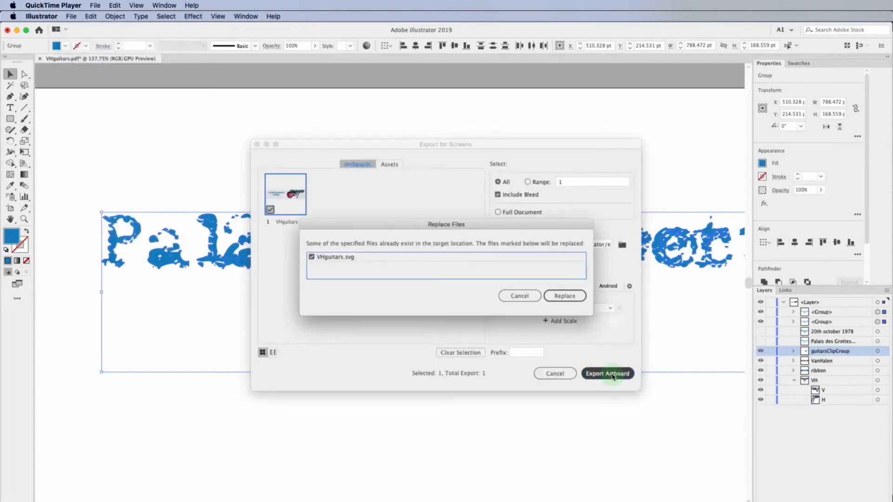
{"action": "left_click", "coordinate": [565, 300]}
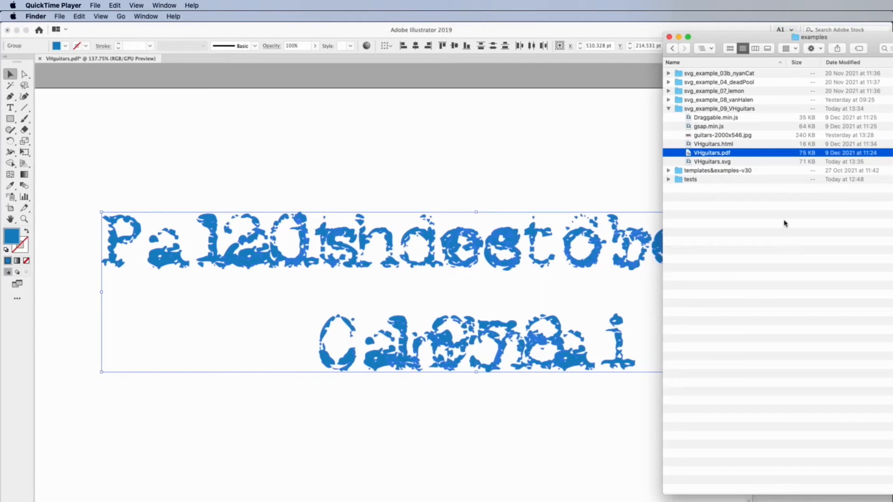
- Switch to SVGanimator, open VHguitars.html and refresh the project to load the newly exported artwork
{"action": "key", "text": "super+Tab"}
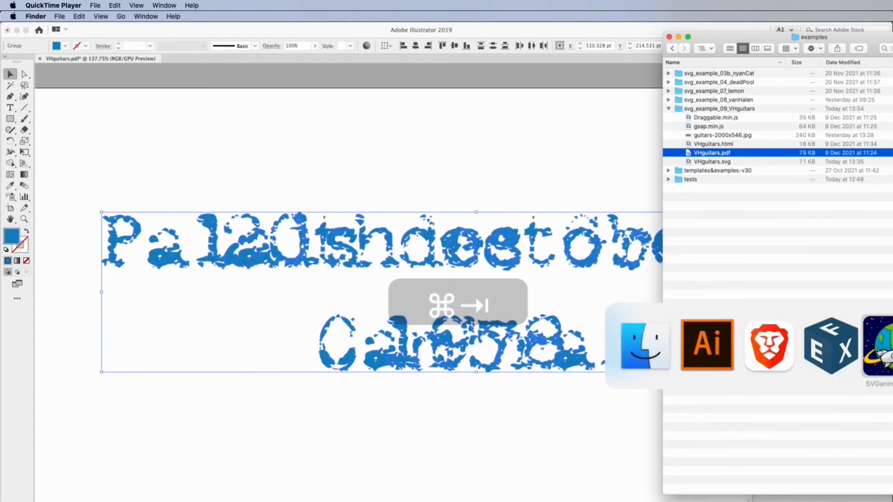
{"action": "left_click", "coordinate": [875, 350]}
{"action": "left_click", "coordinate": [47, 43]}
{"action": "left_click_drag", "start_coordinate": [663, 139], "coordinate": [380, 130]}
{"action": "double_click", "coordinate": [425, 201]}
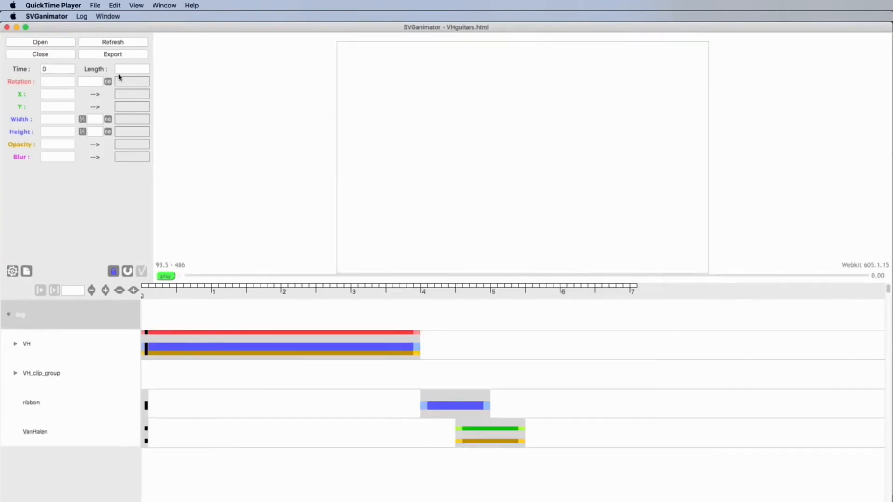
{"action": "left_click", "coordinate": [102, 42]}
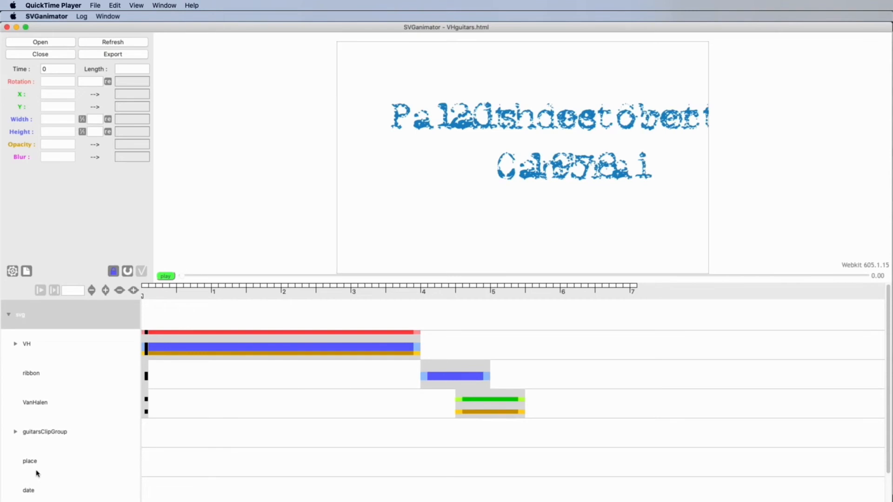
- Set the animation's width to 1940 and its length to 10 in the animation properties
{"action": "left_click", "coordinate": [26, 271]}
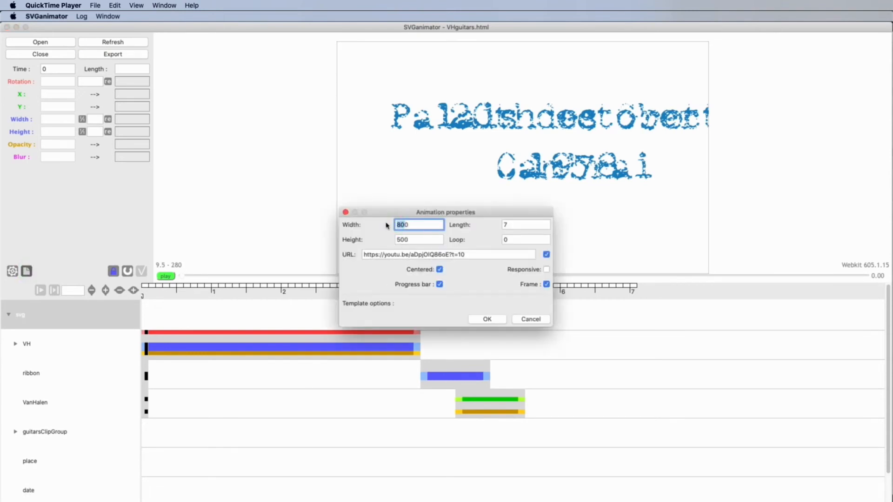
{"action": "type", "text": "1940"}
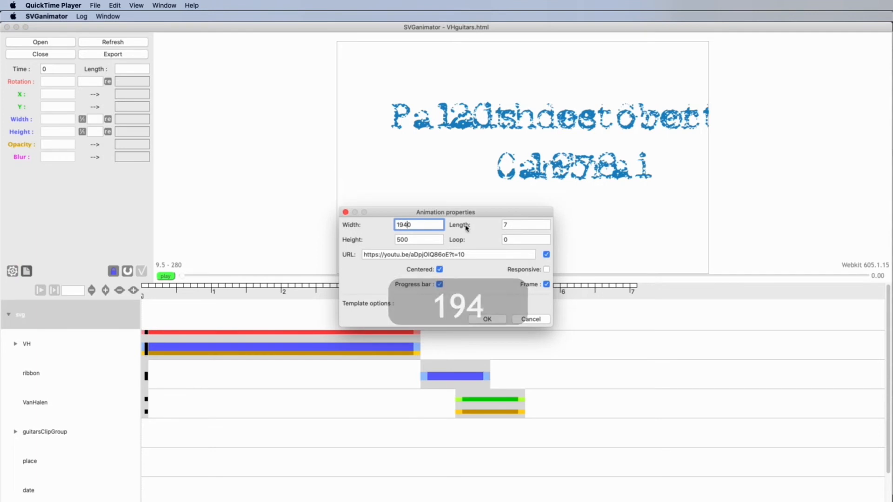
{"action": "left_click", "coordinate": [505, 225]}
{"action": "type", "text": "1"}
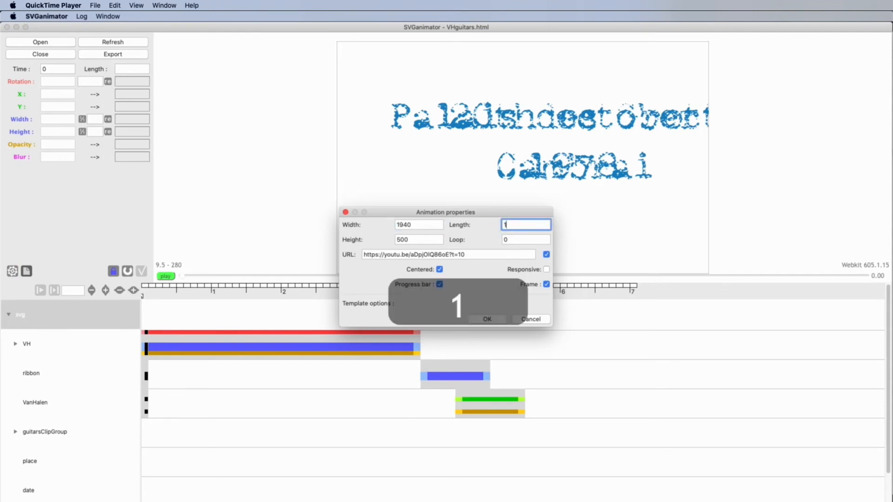
{"action": "type", "text": "0"}
{"action": "left_click", "coordinate": [486, 320]}
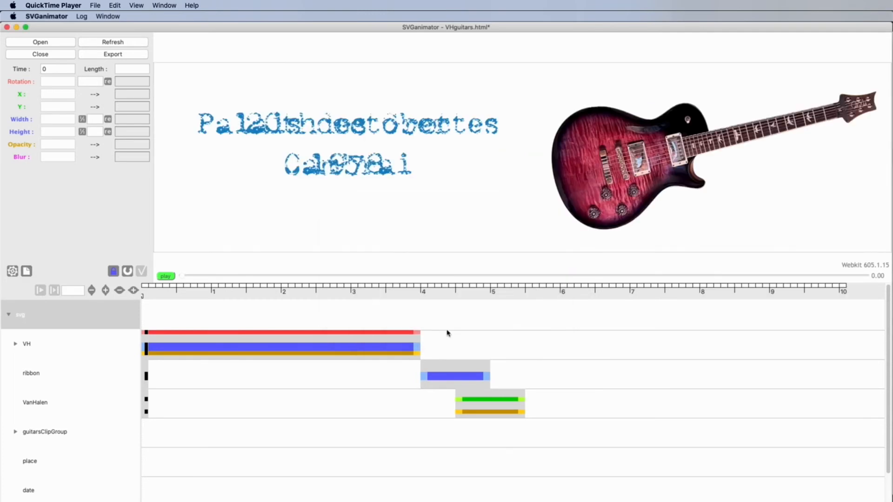
- Set the starting opacity of the place element to 0 at time 0
{"action": "left_click", "coordinate": [35, 463]}
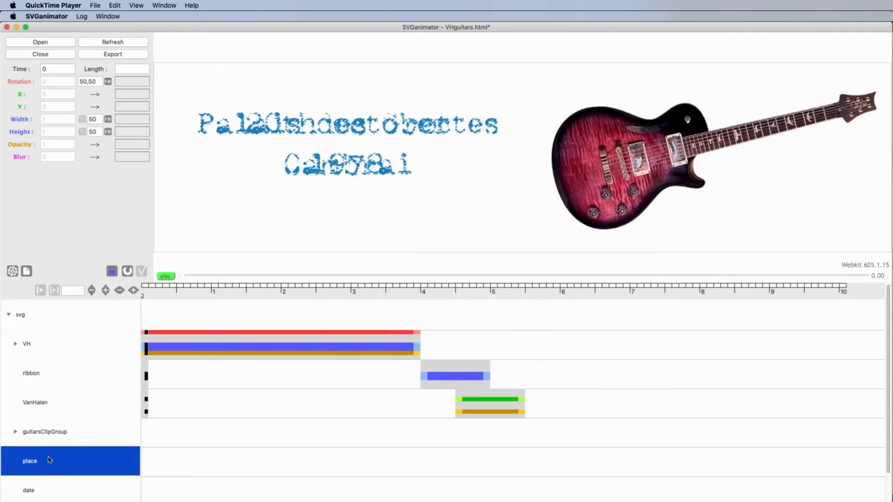
{"action": "left_click", "coordinate": [132, 145]}
{"action": "type", "text": "0"}
{"action": "left_click", "coordinate": [142, 271]}
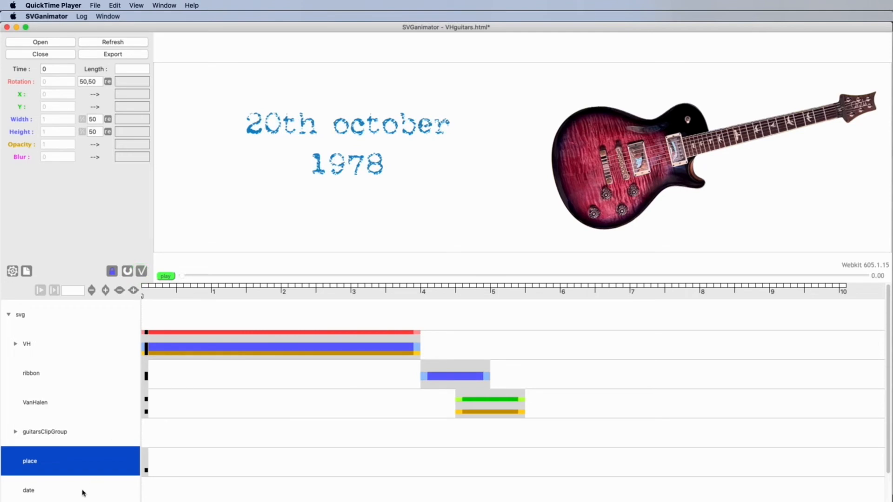
- Make the date element fully transparent at time 0 and save the project
{"action": "left_click", "coordinate": [69, 490]}
{"action": "left_click_drag", "start_coordinate": [123, 145], "coordinate": [122, 209]}
{"action": "left_click", "coordinate": [146, 274]}
{"action": "key", "text": "super+s"}
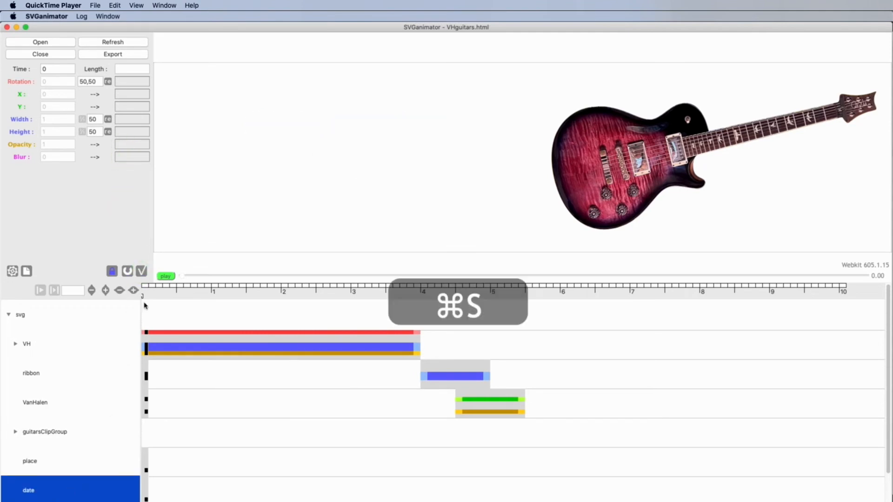
- Shift the VH, ribbon and VanHalen animation blocks forward by 4.5 seconds, leaving out their initial states at time 0
{"action": "left_click", "coordinate": [168, 343]}
{"action": "left_click", "coordinate": [167, 347]}
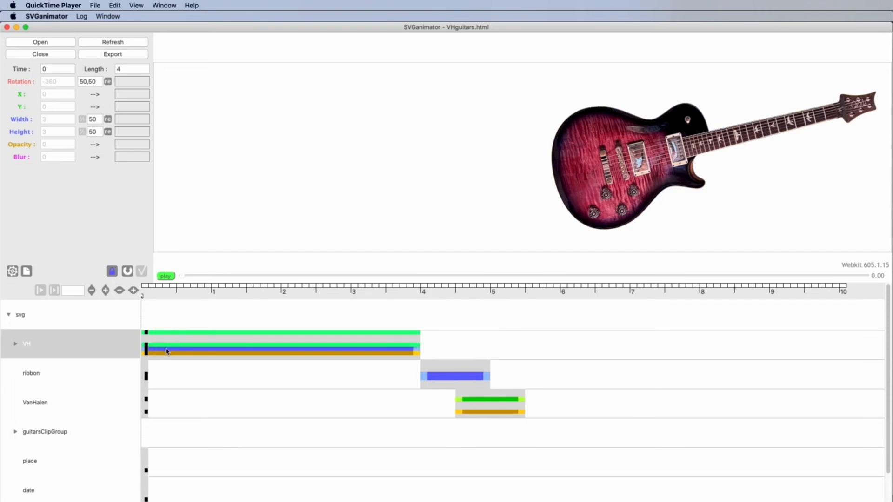
{"action": "left_click", "coordinate": [462, 380]}
{"action": "left_click", "coordinate": [458, 377]}
{"action": "left_click", "coordinate": [476, 412]}
{"action": "left_click", "coordinate": [476, 412]}
{"action": "left_click", "coordinate": [71, 293]}
{"action": "type", "text": "4.5"}
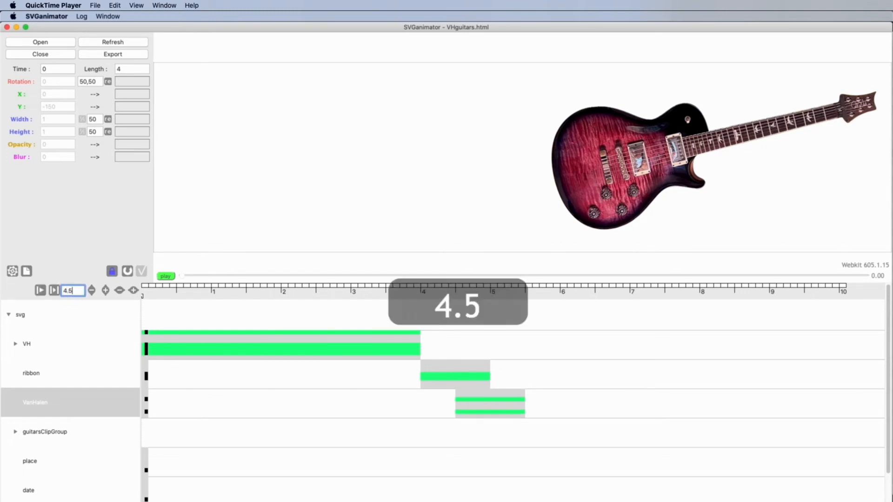
{"action": "left_click", "coordinate": [40, 292]}
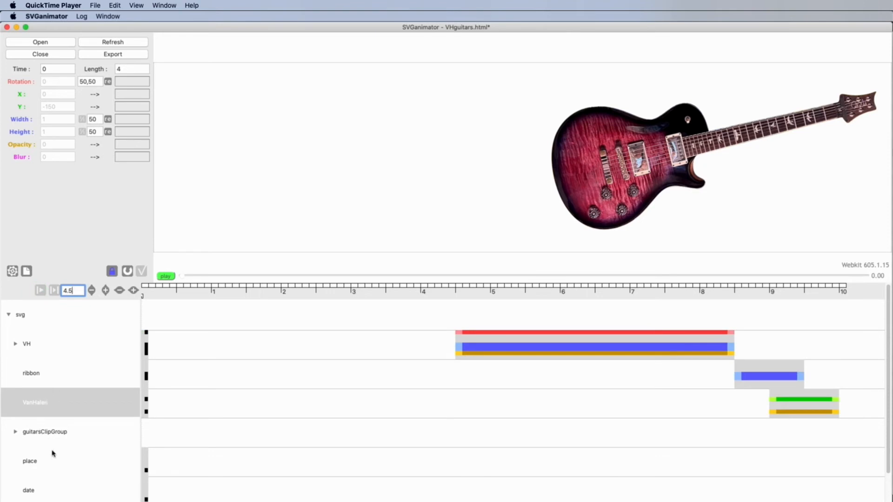
- Give guitarsClip inside guitarsClipGroup a zero-length initial state at time 0 with rotation 13 and X -1933
{"action": "scroll", "coordinate": [53, 455], "scroll_direction": "down", "scroll_amount": 2}
{"action": "left_click", "coordinate": [16, 400]}
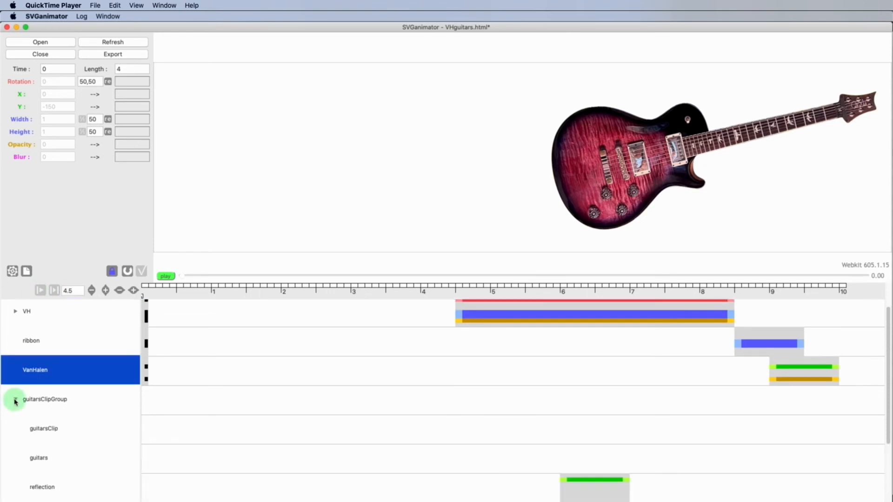
{"action": "left_click", "coordinate": [53, 434]}
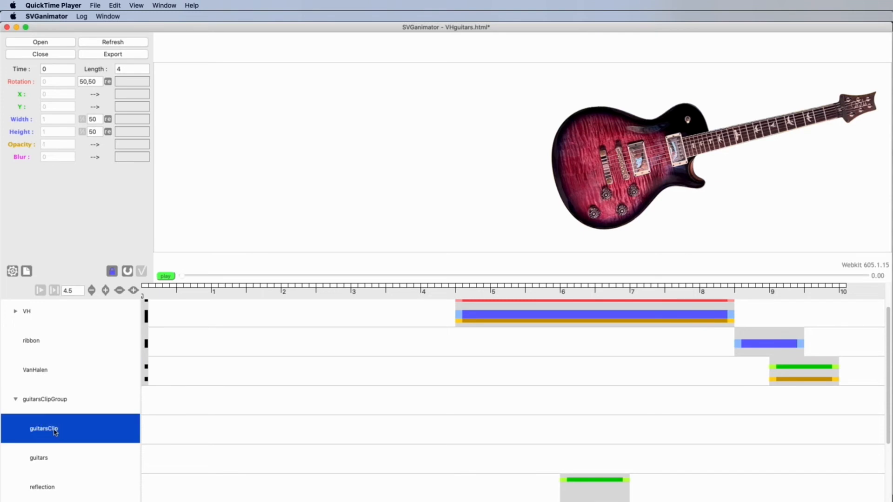
{"action": "double_click", "coordinate": [121, 70]}
{"action": "type", "text": "0"}
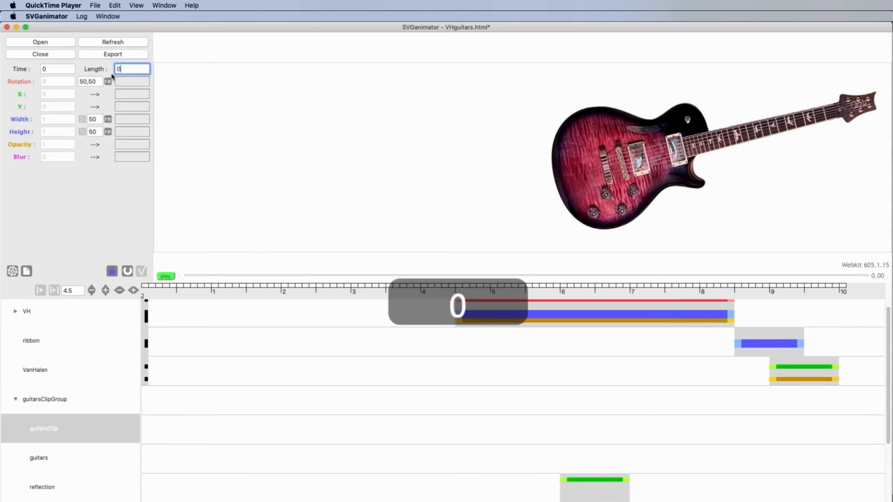
{"action": "left_click_drag", "start_coordinate": [136, 84], "coordinate": [110, 306]}
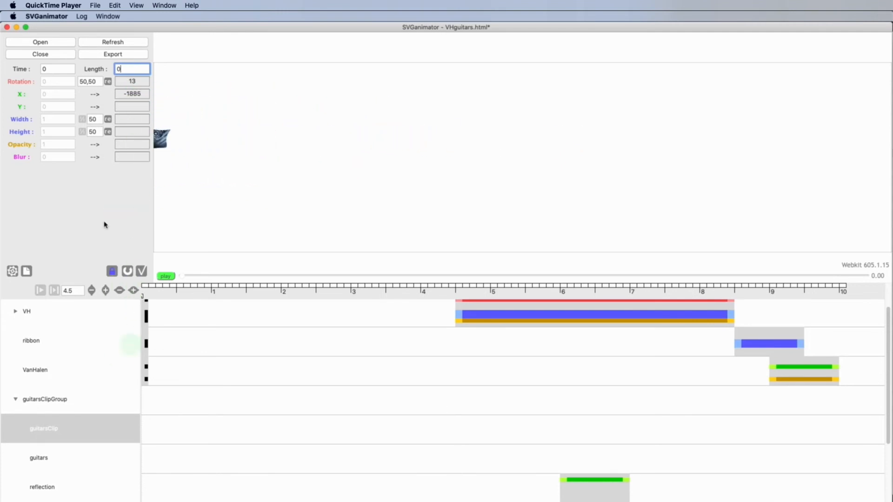
{"action": "left_click_drag", "start_coordinate": [135, 95], "coordinate": [136, 122]}
{"action": "left_click", "coordinate": [141, 273]}
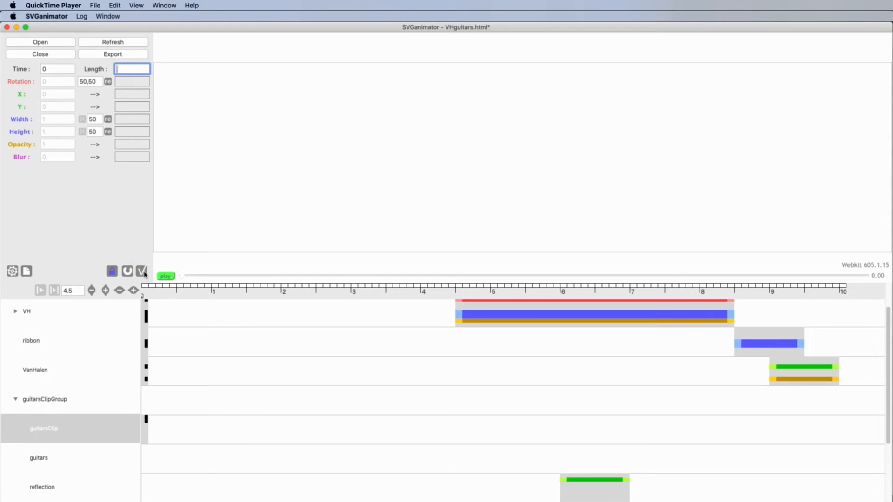
- Delete the reflection element's X movement block that starts at 6 seconds
{"action": "left_click", "coordinate": [54, 489]}
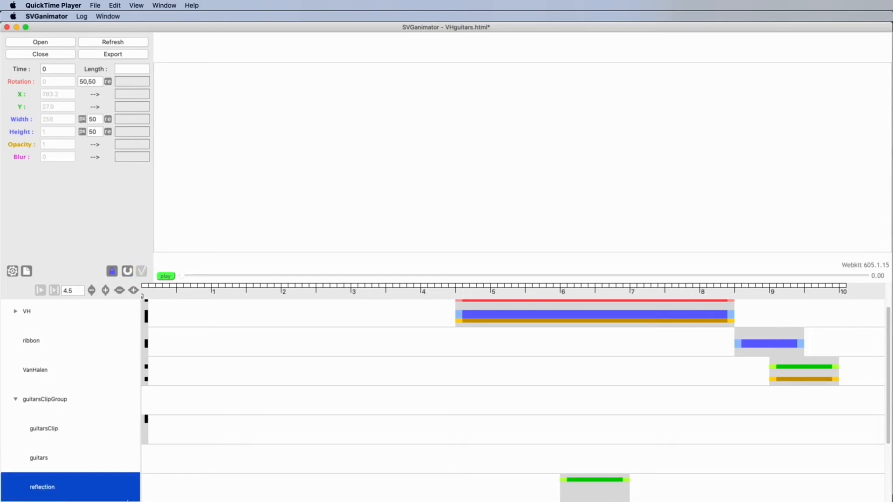
{"action": "left_click", "coordinate": [606, 483]}
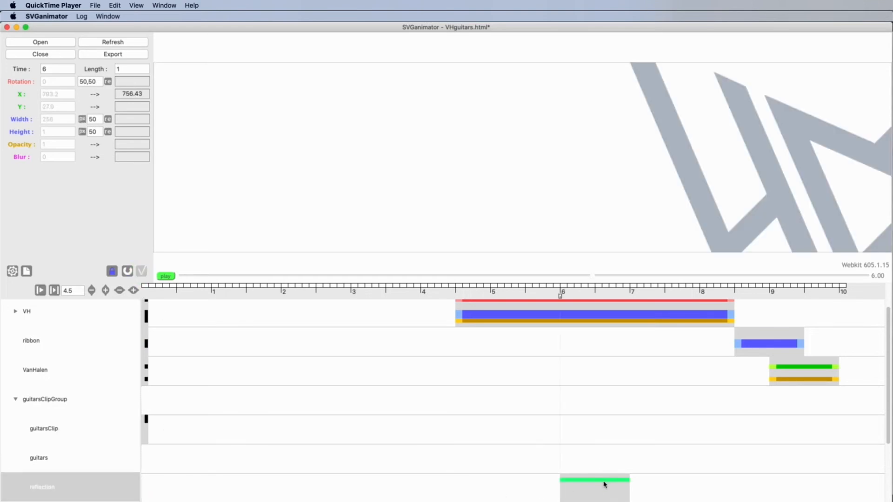
{"action": "key", "text": "BackSpace"}
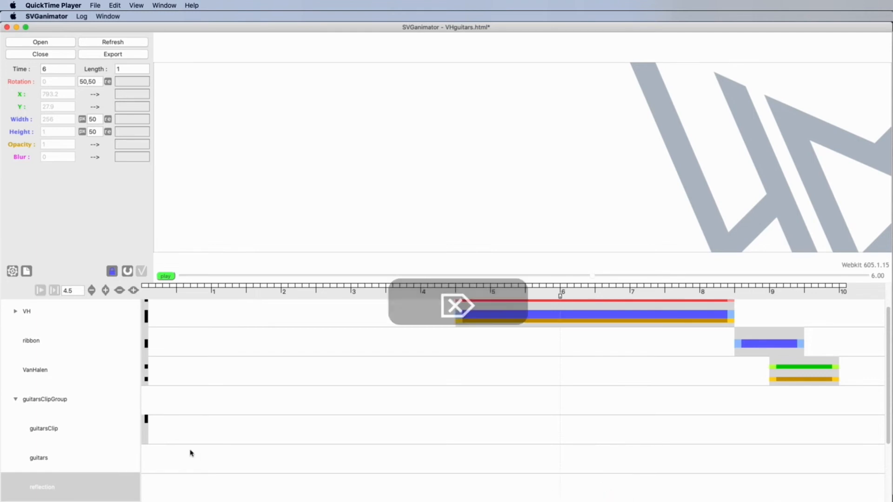
- Give the reflection element a zero-length initial state at time 0 with opacity 0
{"action": "left_click", "coordinate": [145, 288]}
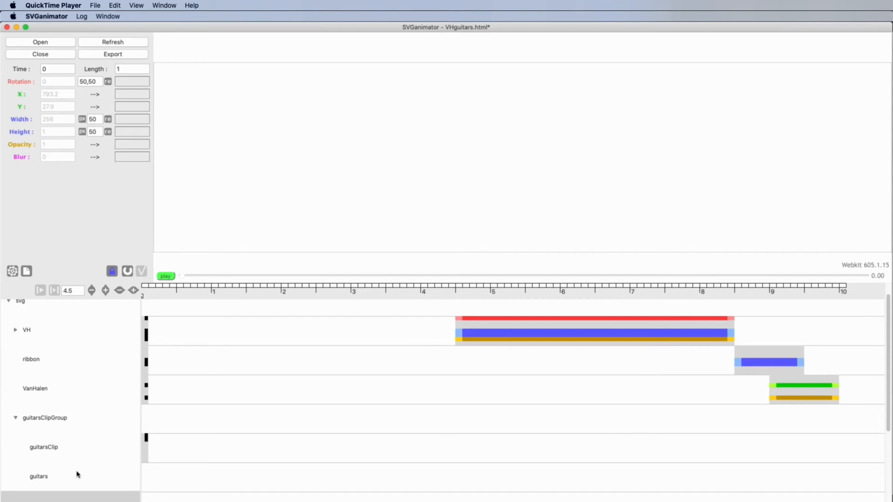
{"action": "scroll", "coordinate": [71, 492], "scroll_direction": "down", "scroll_amount": 2}
{"action": "left_click", "coordinate": [55, 454]}
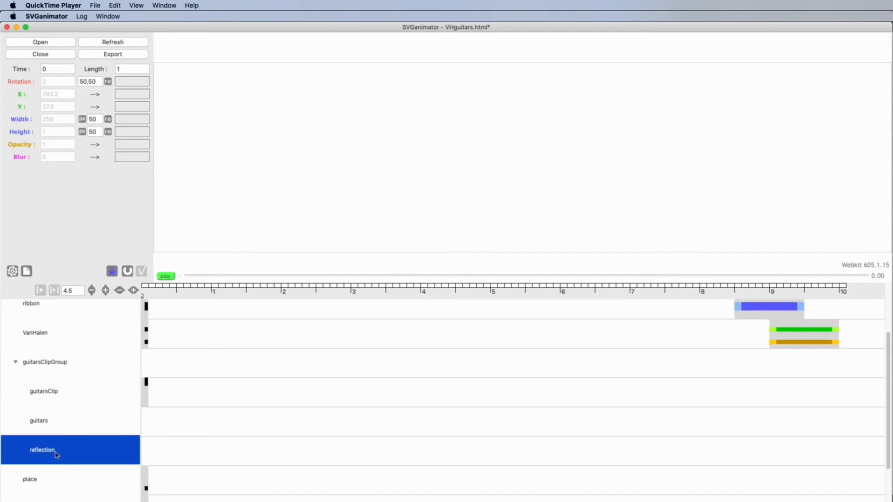
{"action": "left_click", "coordinate": [126, 68]}
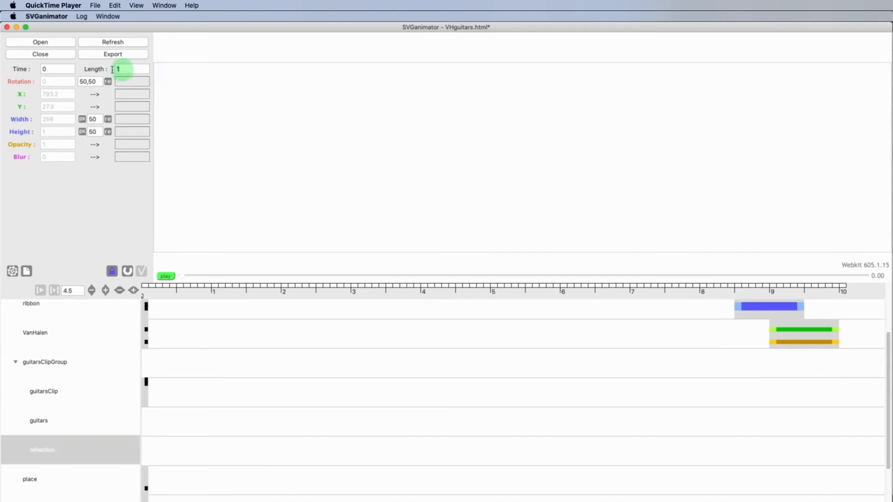
{"action": "type", "text": "0"}
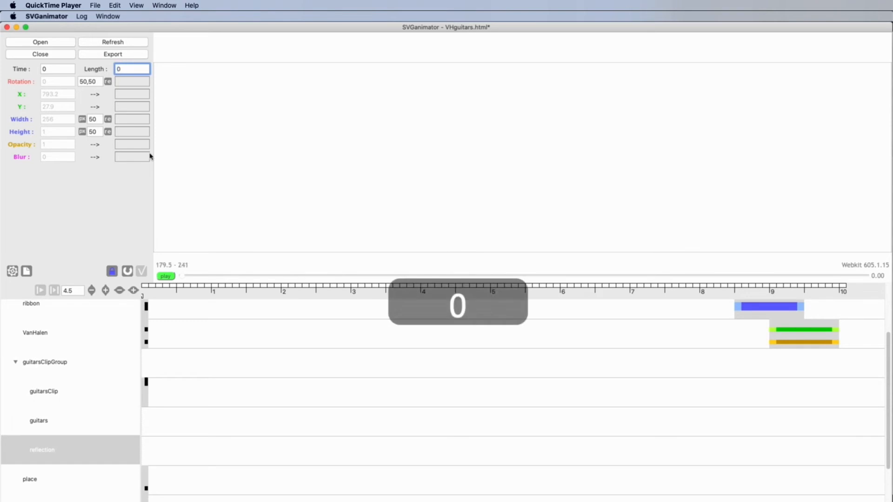
{"action": "left_click", "coordinate": [137, 147]}
{"action": "type", "text": "0"}
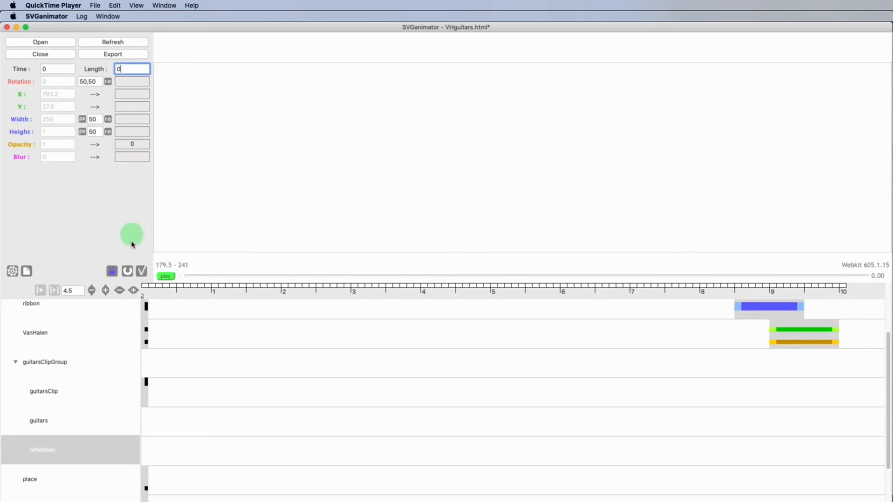
{"action": "left_click", "coordinate": [142, 271]}
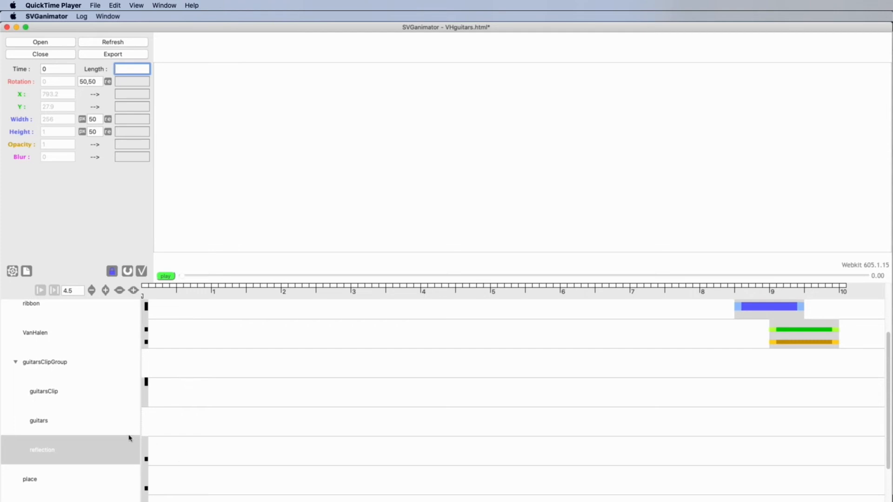
- Add a 2.5-second X movement block to guitarsClip starting at time 0 and ending at X 0, and preview it
{"action": "left_click", "coordinate": [51, 394]}
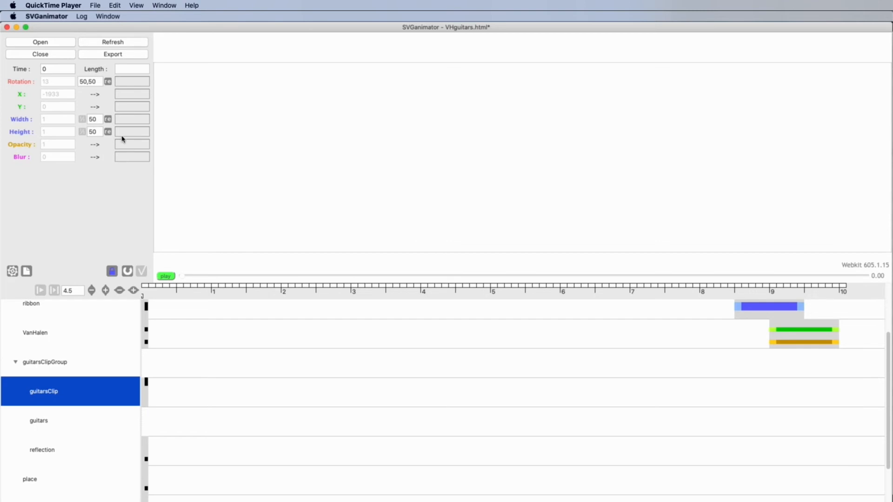
{"action": "left_click", "coordinate": [130, 68]}
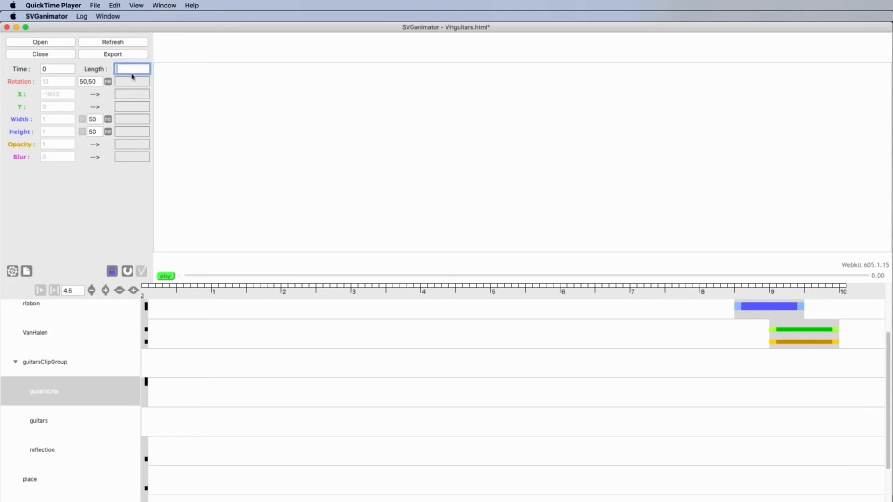
{"action": "type", "text": "2"}
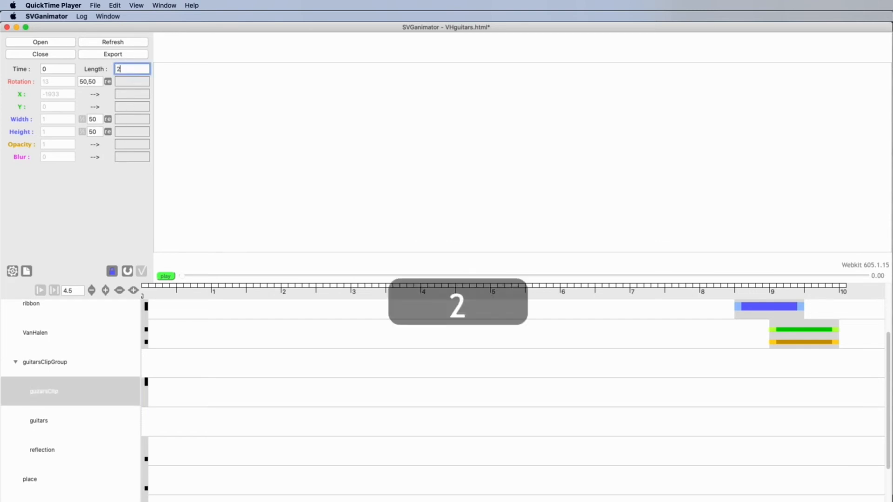
{"action": "type", "text": ".5"}
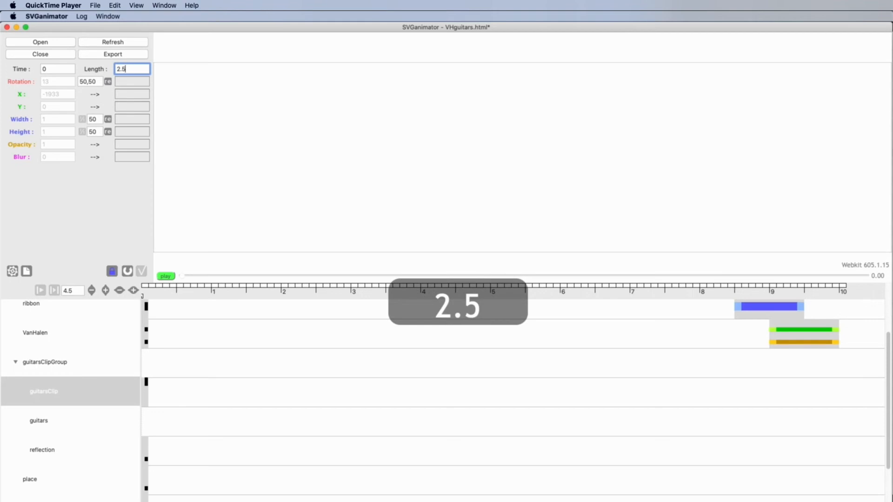
{"action": "left_click", "coordinate": [133, 95]}
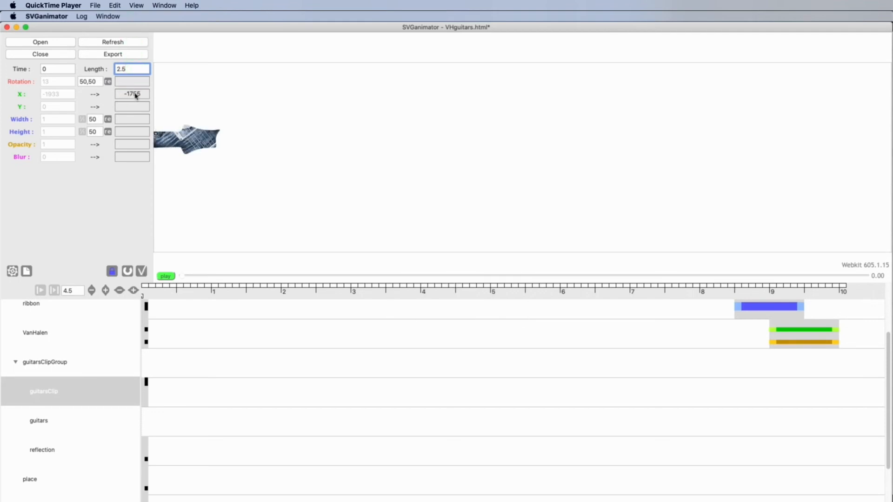
{"action": "scroll", "coordinate": [136, 96], "scroll_direction": "up", "scroll_amount": 5}
{"action": "left_click", "coordinate": [141, 95]}
{"action": "key", "text": "Right"}
{"action": "key", "text": "Right"}
{"action": "key", "text": "Right"}
{"action": "key", "text": "Right"}
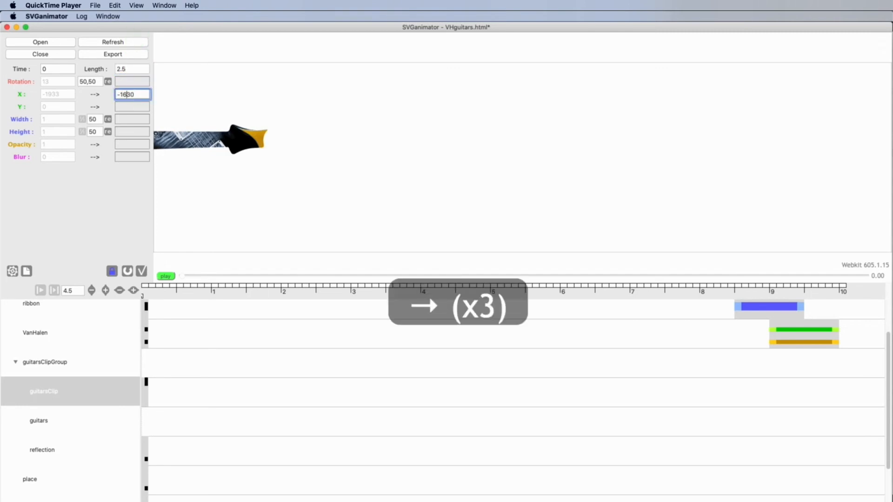
{"action": "key", "text": "BackSpace"}
{"action": "key", "text": "BackSpace"}
{"action": "key", "text": "BackSpace"}
{"action": "key", "text": "BackSpace"}
{"action": "key", "text": "BackSpace"}
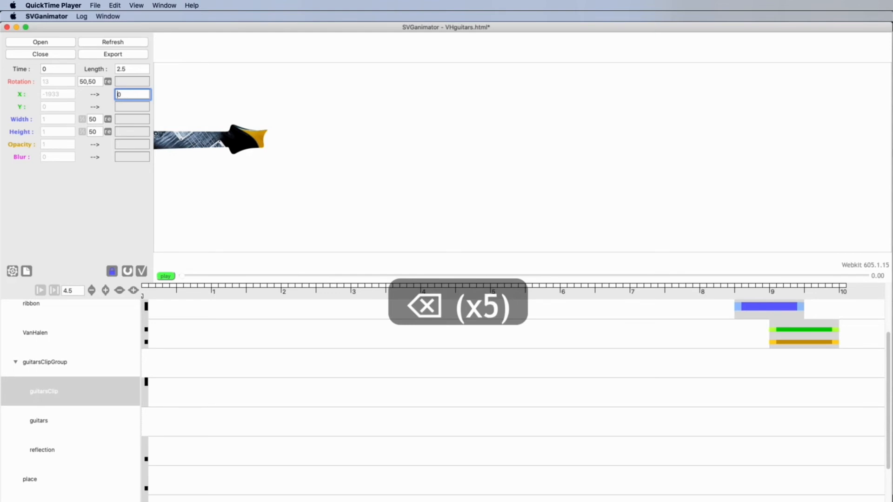
{"action": "key", "text": "Return"}
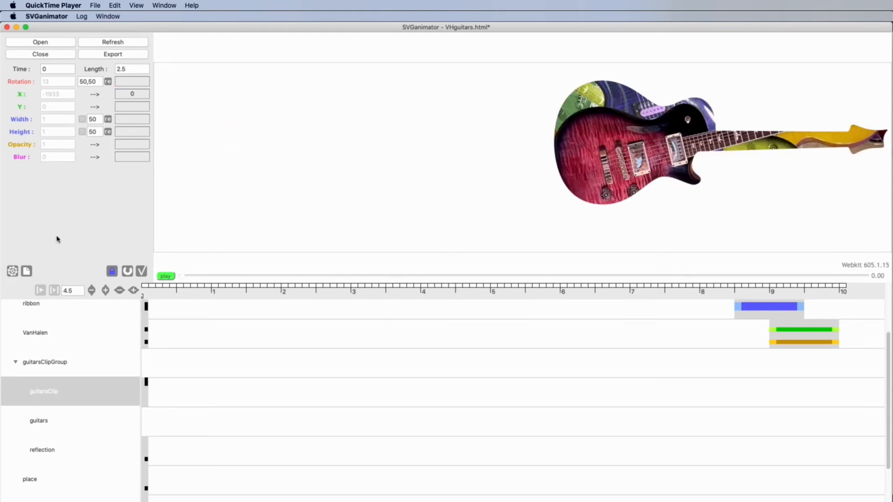
{"action": "left_click", "coordinate": [142, 271]}
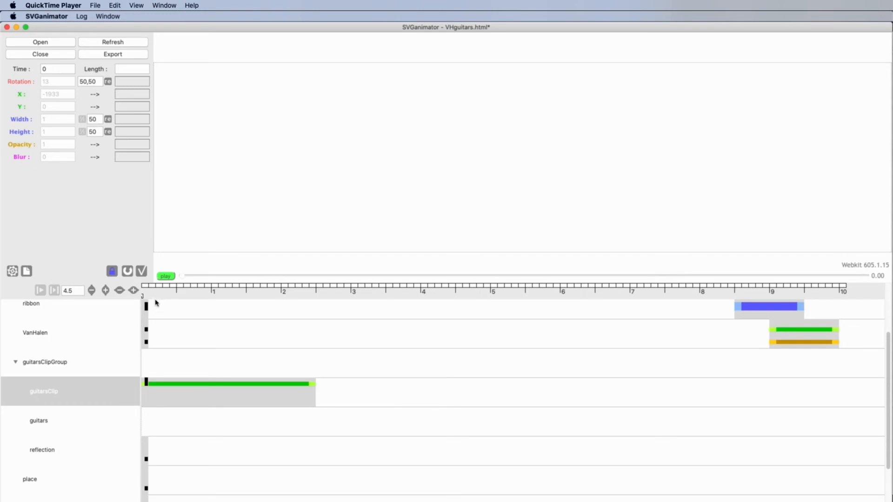
{"action": "left_click_drag", "start_coordinate": [143, 298], "coordinate": [253, 300]}
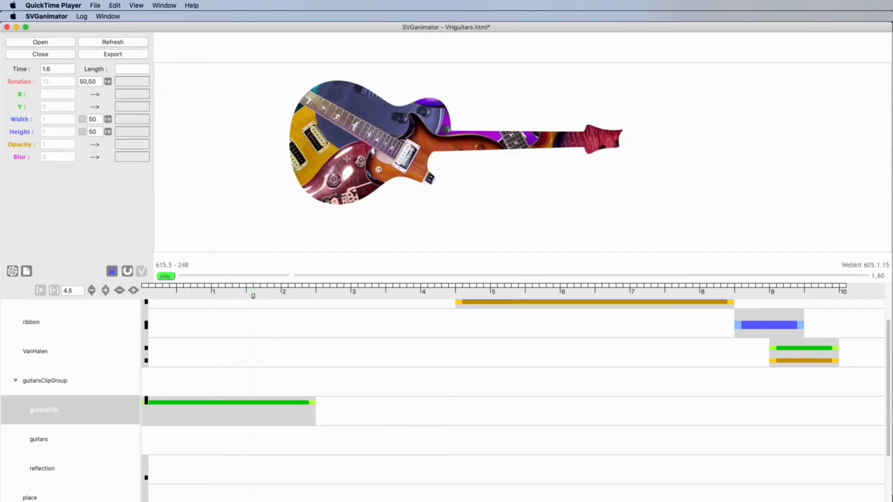
- Give the guitars element a zero-length initial state at time 0 with blur 25
{"action": "left_click", "coordinate": [41, 445]}
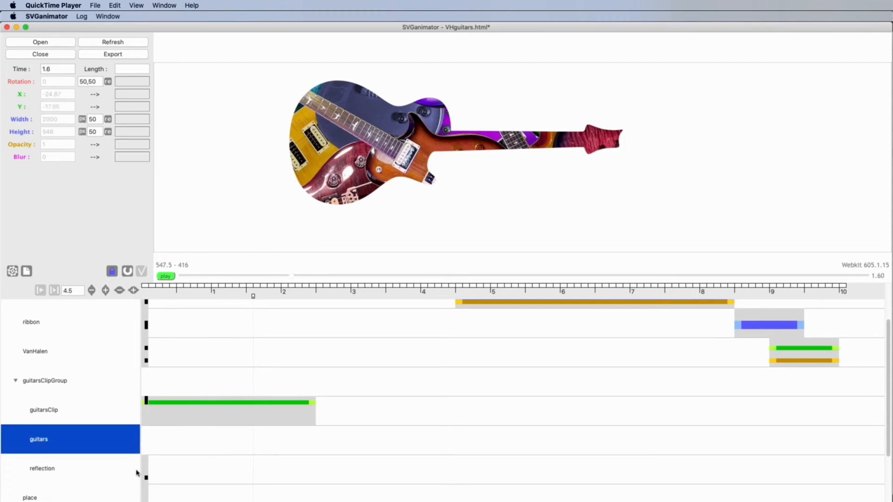
{"action": "left_click", "coordinate": [144, 291]}
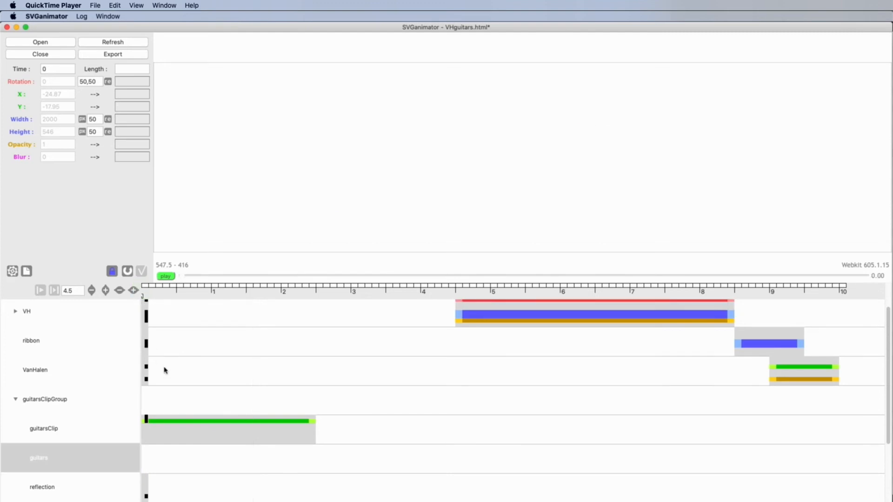
{"action": "left_click_drag", "start_coordinate": [135, 161], "coordinate": [141, 144]}
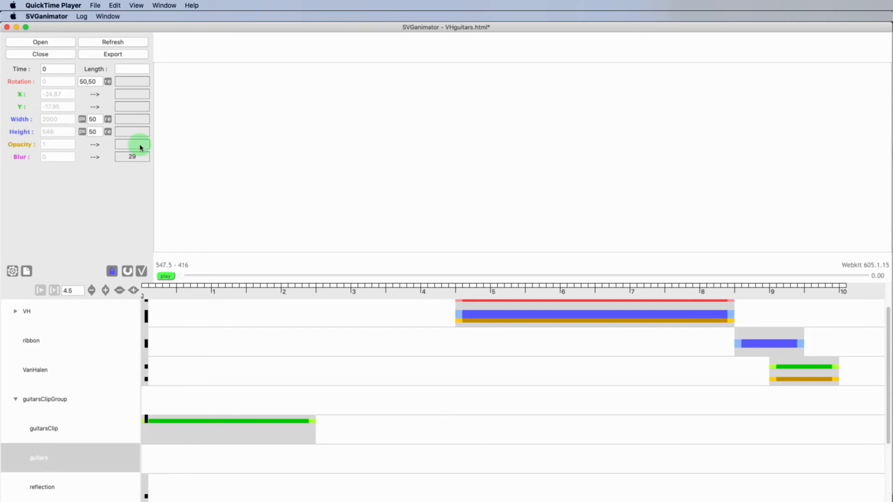
{"action": "left_click_drag", "start_coordinate": [141, 148], "coordinate": [141, 148]}
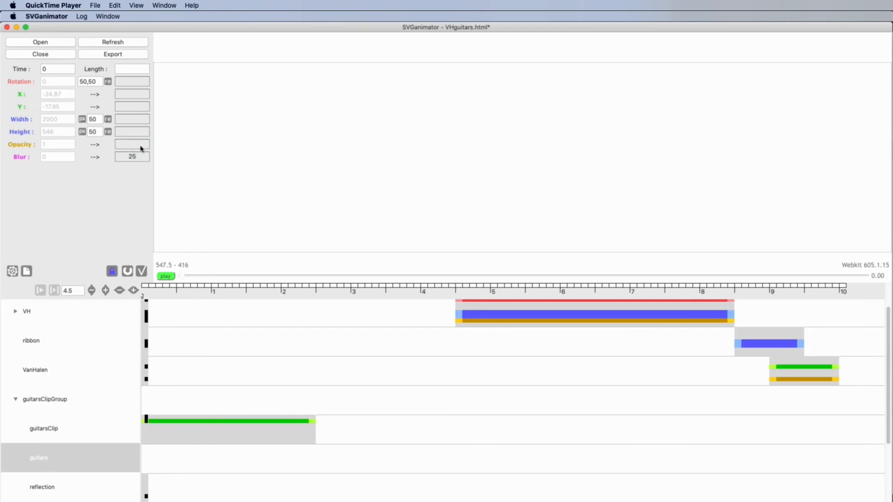
{"action": "left_click", "coordinate": [140, 274]}
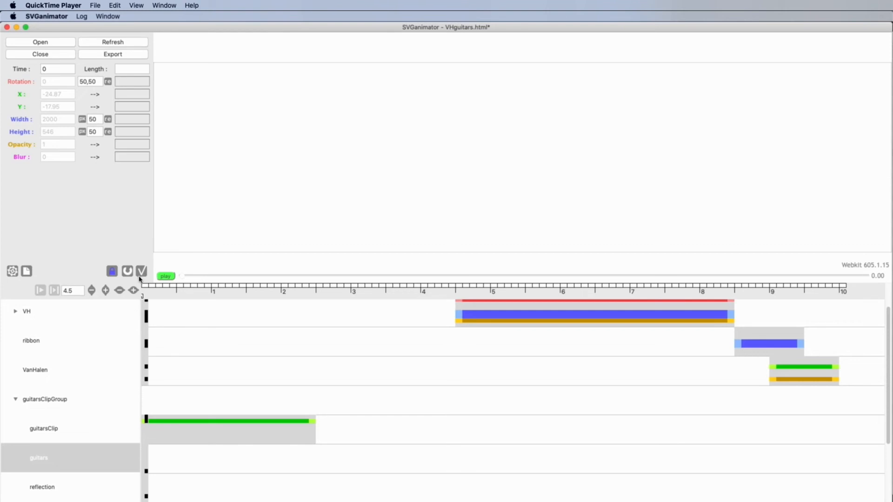
- Add a 2.5-second blur block to the guitars element starting at time 0 and ending at blur 0
{"action": "left_click", "coordinate": [132, 69]}
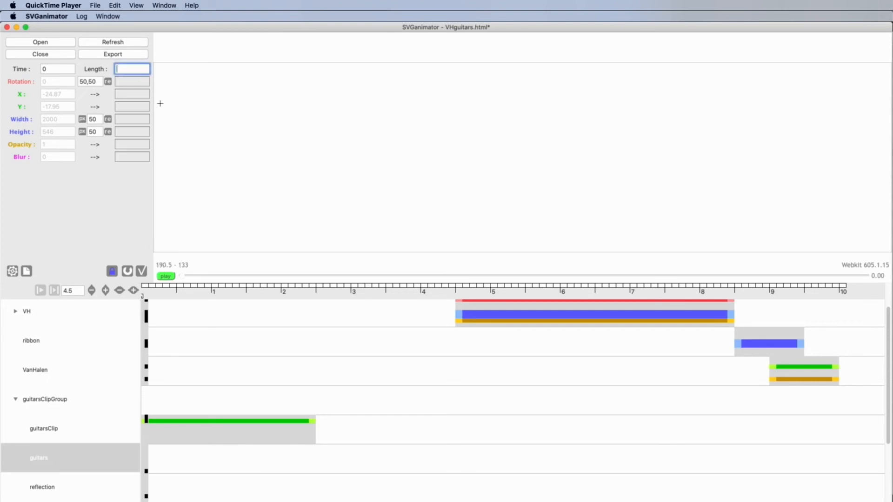
{"action": "type", "text": "2.5"}
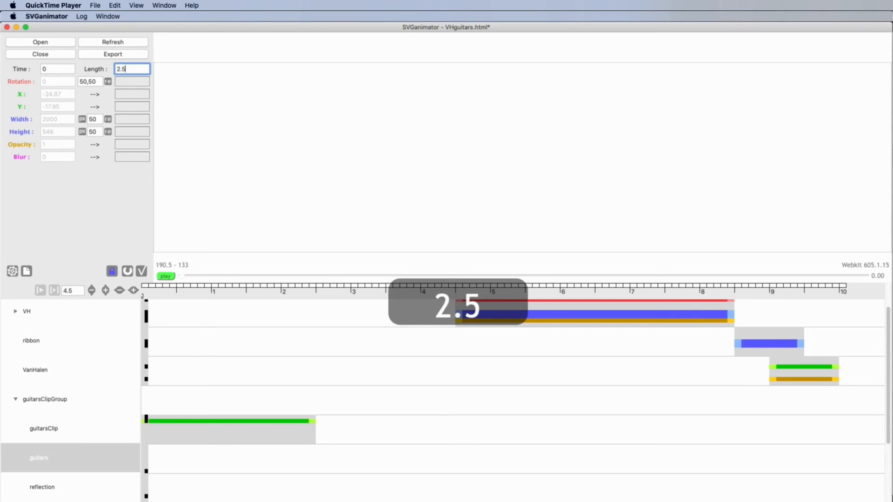
{"action": "left_click", "coordinate": [130, 158]}
{"action": "left_click", "coordinate": [141, 270]}
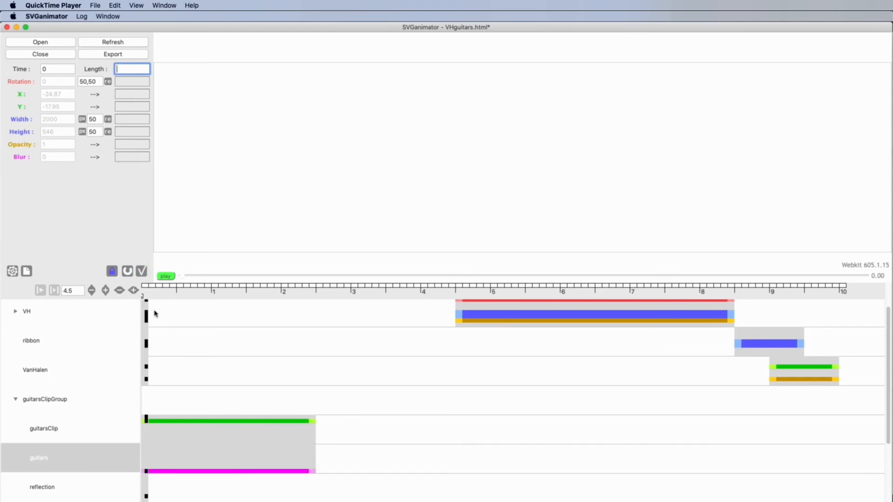
- Add a 0.5-second rotation block to guitarsClip starting at 2.5 seconds and ending at rotation 0
{"action": "left_click_drag", "start_coordinate": [144, 299], "coordinate": [315, 302]}
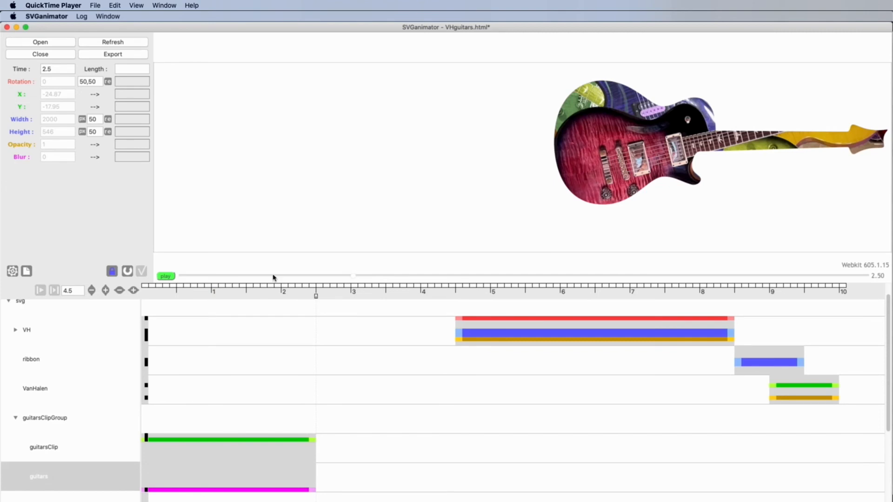
{"action": "left_click", "coordinate": [44, 449]}
{"action": "left_click", "coordinate": [142, 82]}
{"action": "left_click_drag", "start_coordinate": [142, 82], "coordinate": [146, 90]}
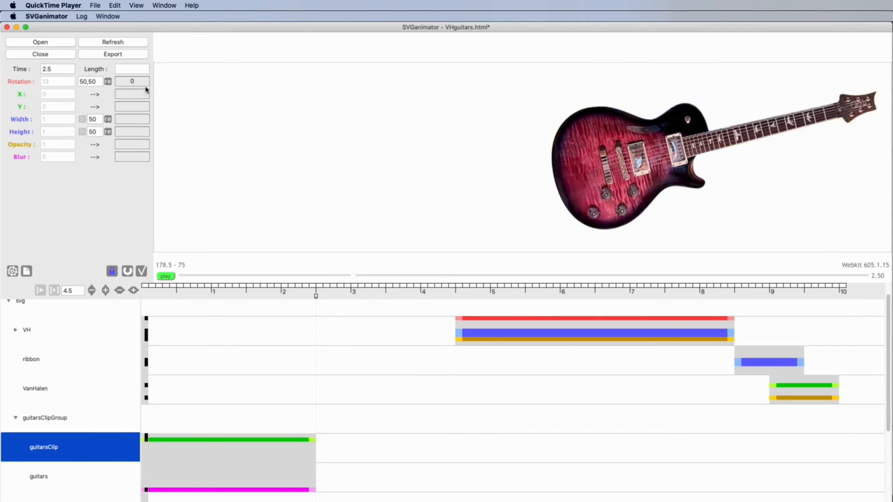
{"action": "left_click", "coordinate": [134, 70]}
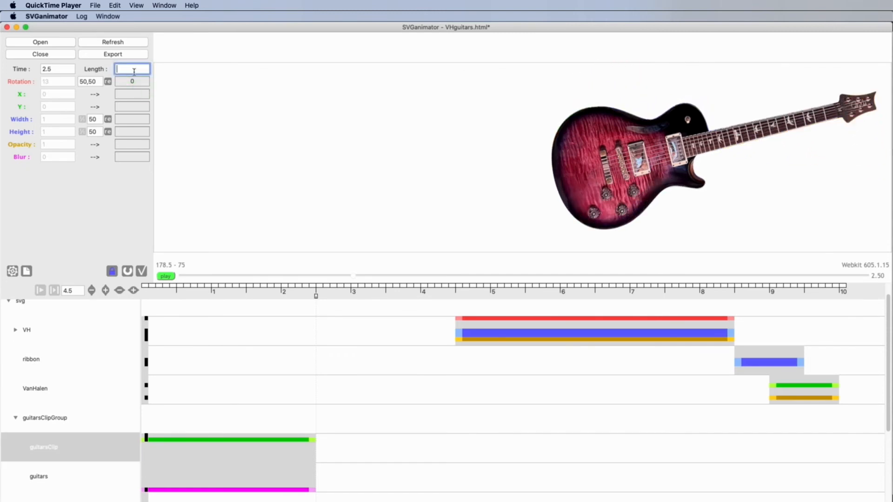
{"action": "type", "text": ".5"}
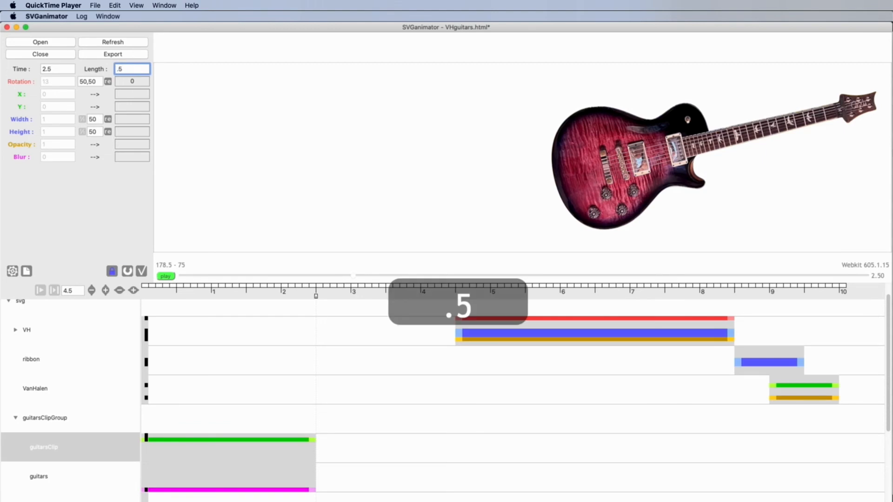
{"action": "left_click", "coordinate": [141, 271]}
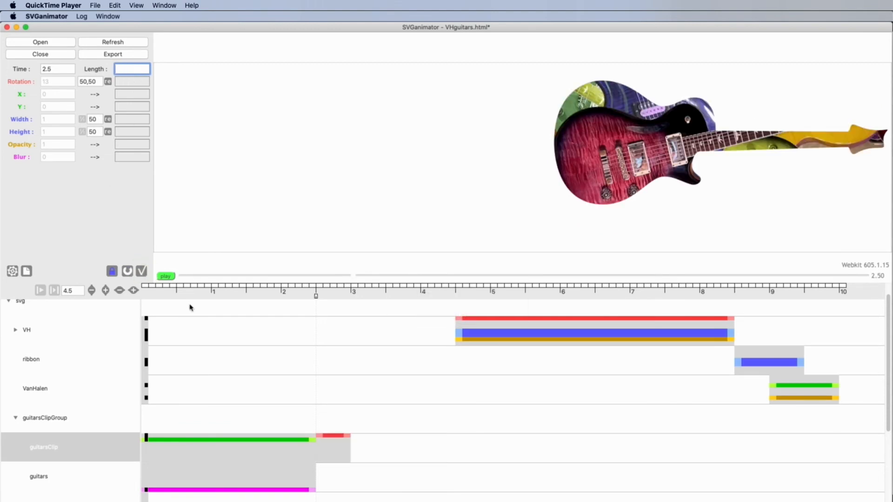
- Extend guitarsClip's rotation block backward so that it starts at 1 second, and preview the motion
{"action": "left_click_drag", "start_coordinate": [316, 298], "coordinate": [351, 300]}
{"action": "left_click_drag", "start_coordinate": [321, 452], "coordinate": [232, 450]}
{"action": "left_click", "coordinate": [214, 292]}
{"action": "left_click_drag", "start_coordinate": [235, 452], "coordinate": [214, 452]}
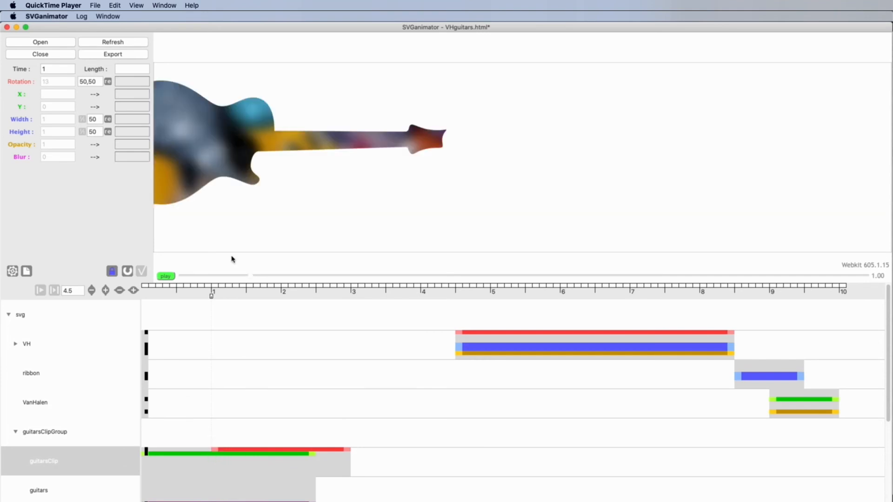
{"action": "mouse_move", "coordinate": [212, 297]}
{"action": "left_mouse_down"}
{"action": "mouse_move", "coordinate": [149, 299]}
{"action": "mouse_move", "coordinate": [200, 305]}
{"action": "left_mouse_up"}
- Prepare a 2-second animation of guitarsClipGroup starting at 3 seconds and try a rotation of -5 about its default origin
{"action": "left_click_drag", "start_coordinate": [249, 308], "coordinate": [353, 310]}
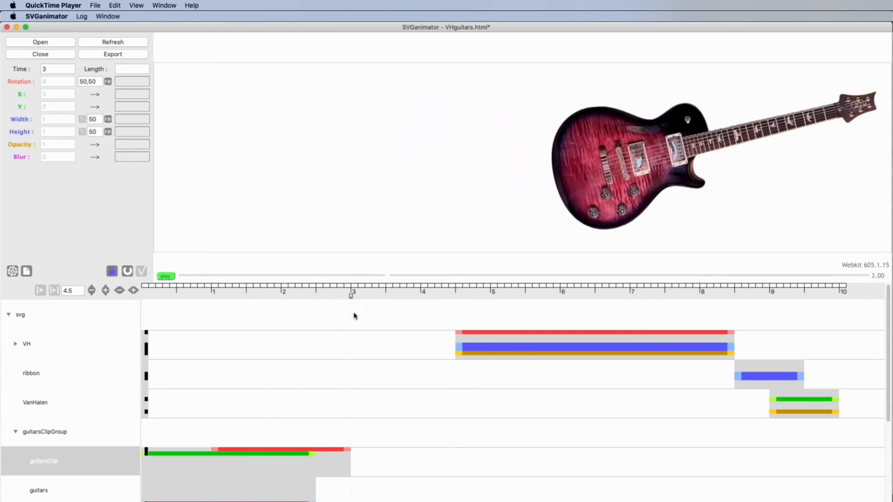
{"action": "scroll", "coordinate": [86, 451], "scroll_direction": "down", "scroll_amount": 3}
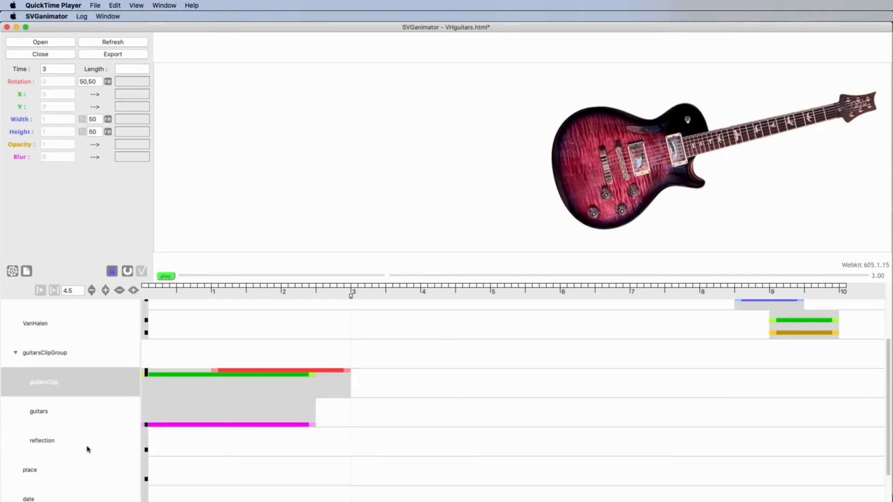
{"action": "left_click", "coordinate": [44, 354]}
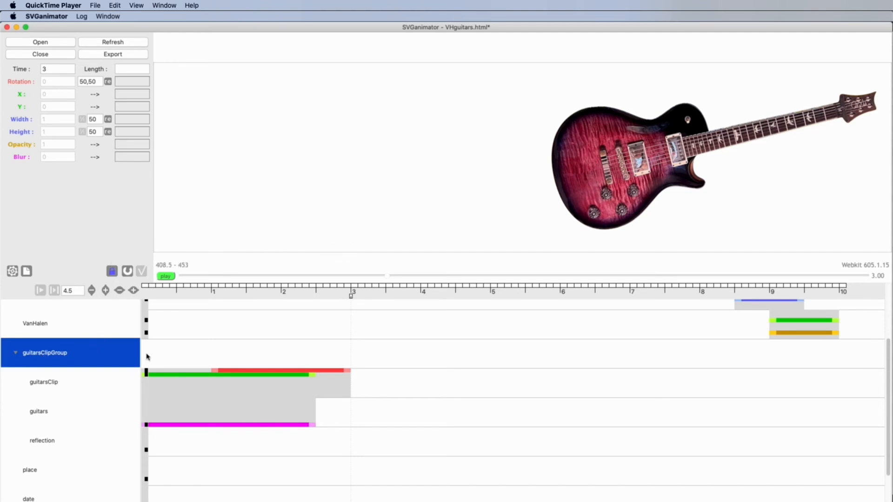
{"action": "left_click", "coordinate": [129, 68]}
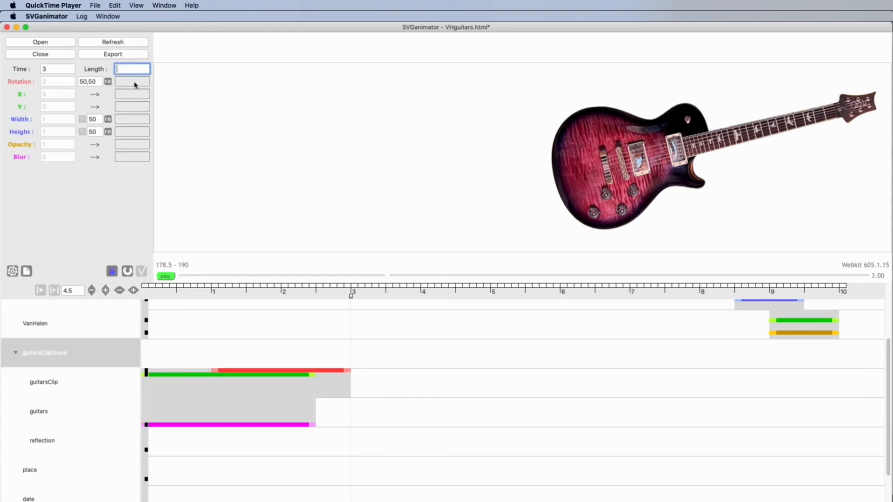
{"action": "type", "text": "2"}
{"action": "left_click", "coordinate": [133, 82]}
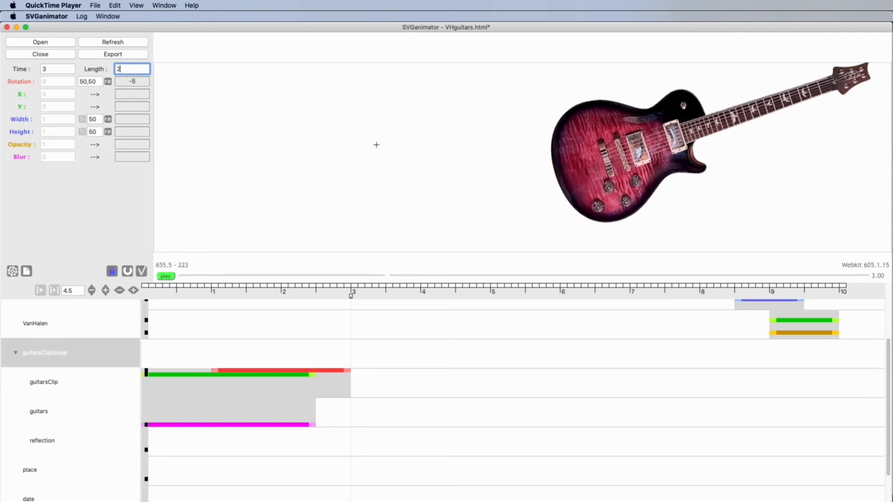
{"action": "left_click", "coordinate": [137, 83]}
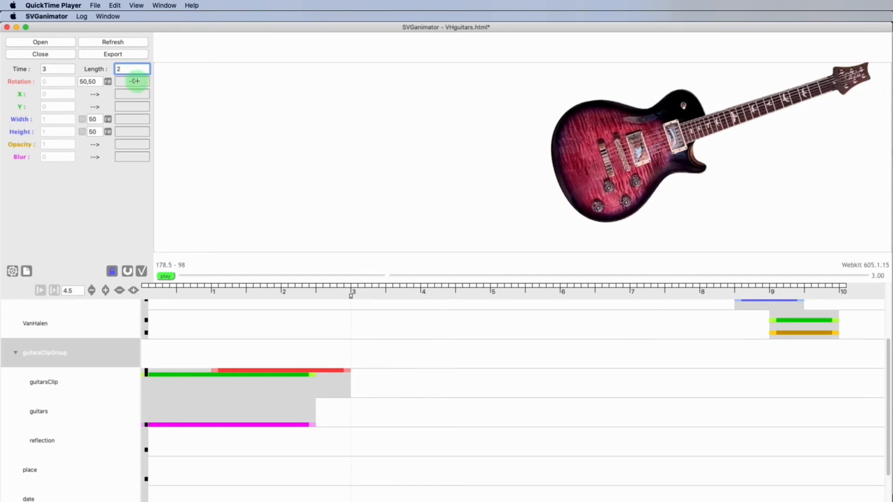
{"action": "left_click_drag", "start_coordinate": [137, 80], "coordinate": [137, 80]}
- Switch guitarsClipGroup's rotation origin to absolute and place it where the guitar's neck meets the body, at about 1319,228
{"action": "left_click", "coordinate": [108, 82]}
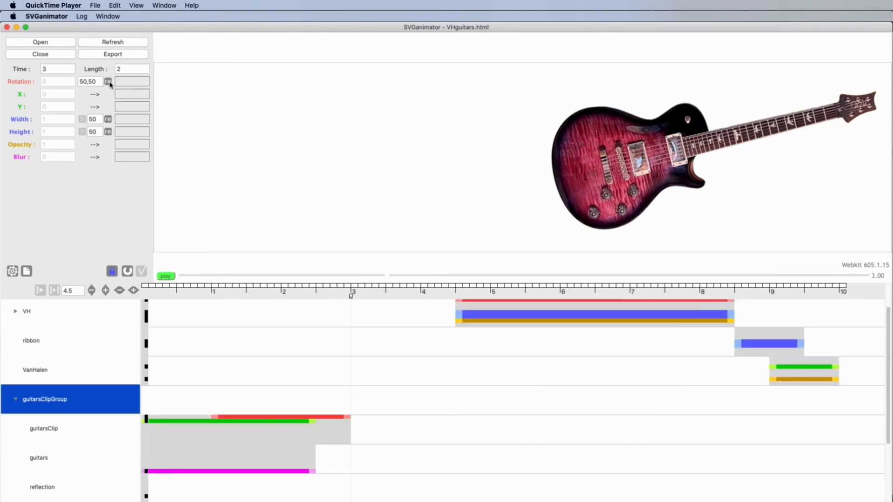
{"action": "left_click", "coordinate": [108, 82]}
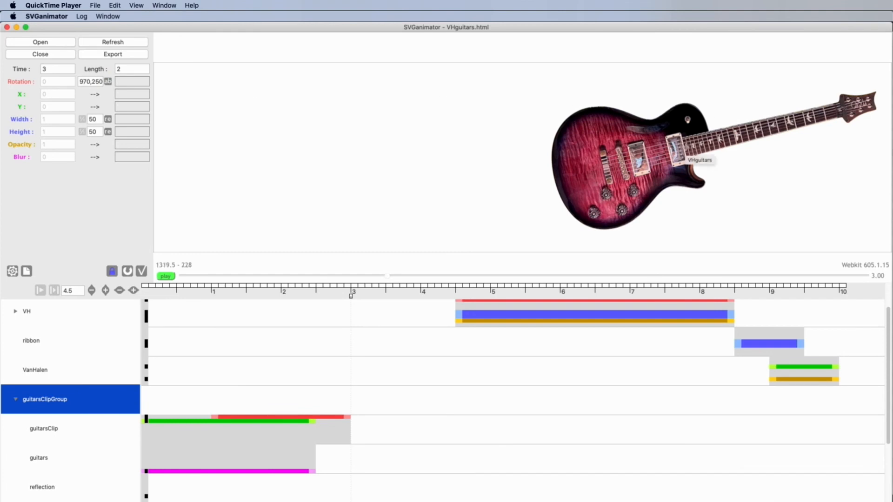
{"action": "left_click", "coordinate": [685, 148]}
{"action": "left_click", "coordinate": [685, 148]}
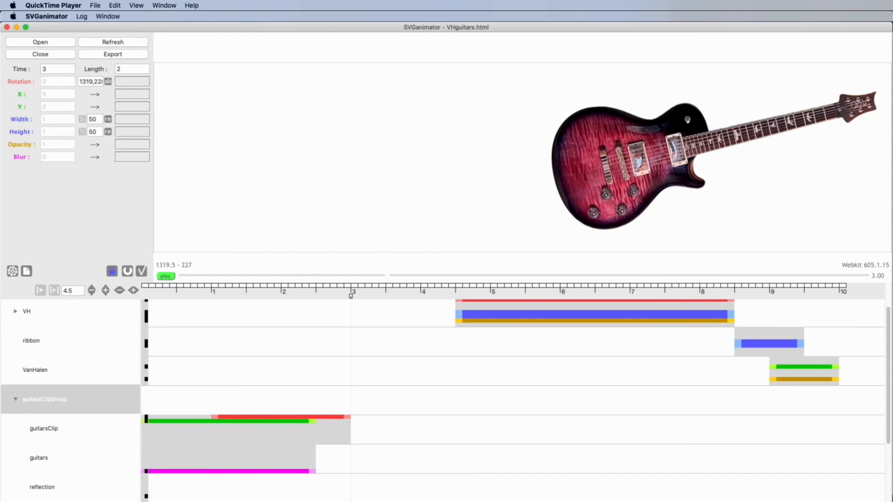
- Animate guitarsClipGroup over its 2-second block to rotation -360 and X -883, apply it, and scrub the timeline to 5 seconds
{"action": "left_click", "coordinate": [134, 82]}
{"action": "left_click_drag", "start_coordinate": [134, 83], "coordinate": [158, 252]}
{"action": "left_click_drag", "start_coordinate": [135, 96], "coordinate": [132, 498]}
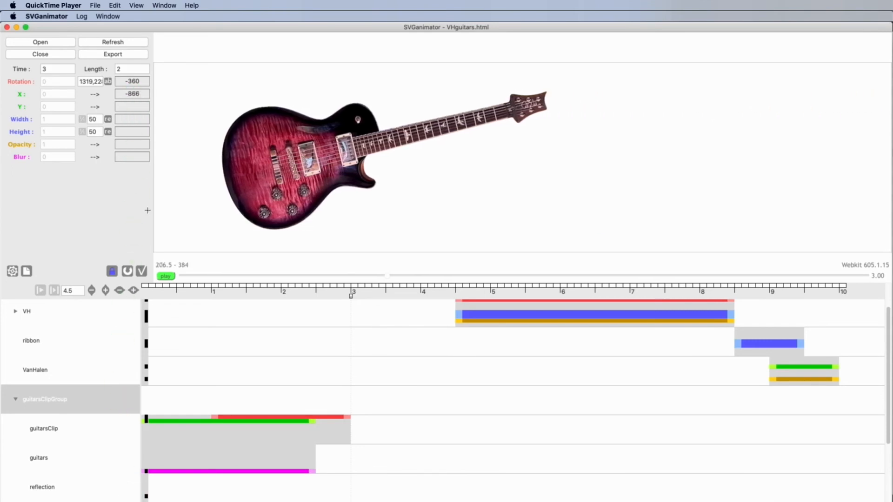
{"action": "left_click_drag", "start_coordinate": [138, 97], "coordinate": [138, 108]}
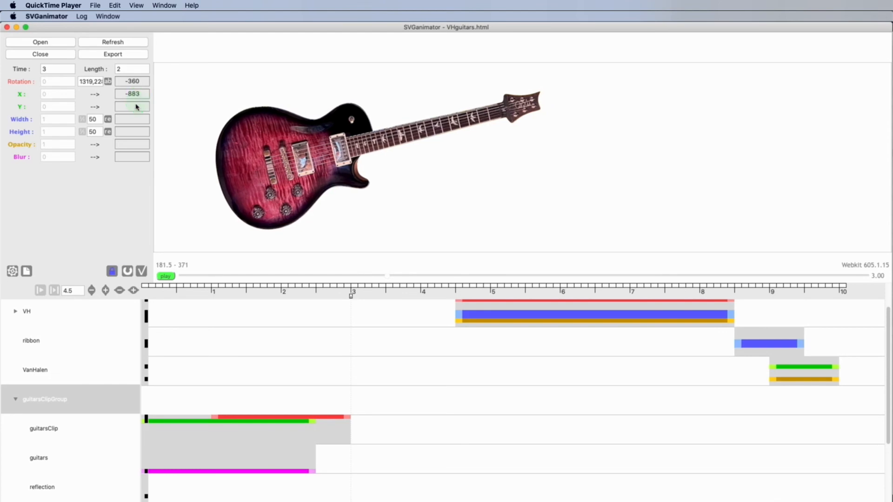
{"action": "left_click", "coordinate": [144, 275]}
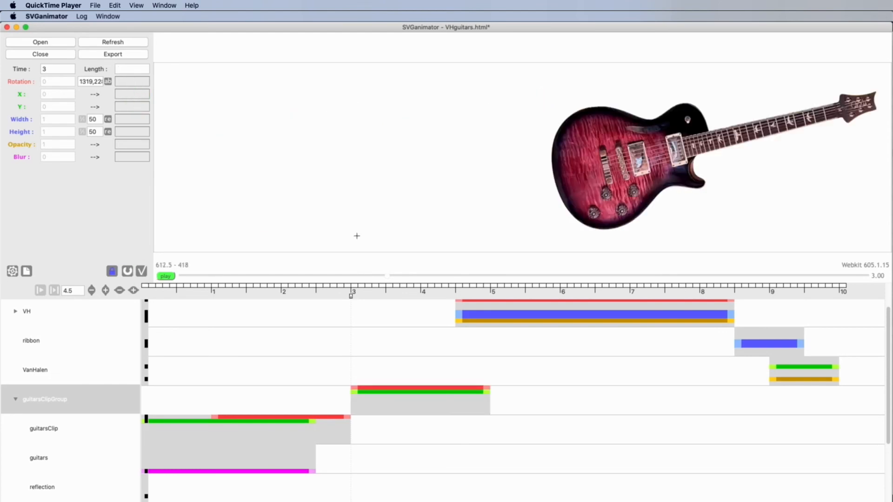
{"action": "left_click_drag", "start_coordinate": [352, 298], "coordinate": [494, 307]}
{"action": "mouse_move", "coordinate": [698, 229]}
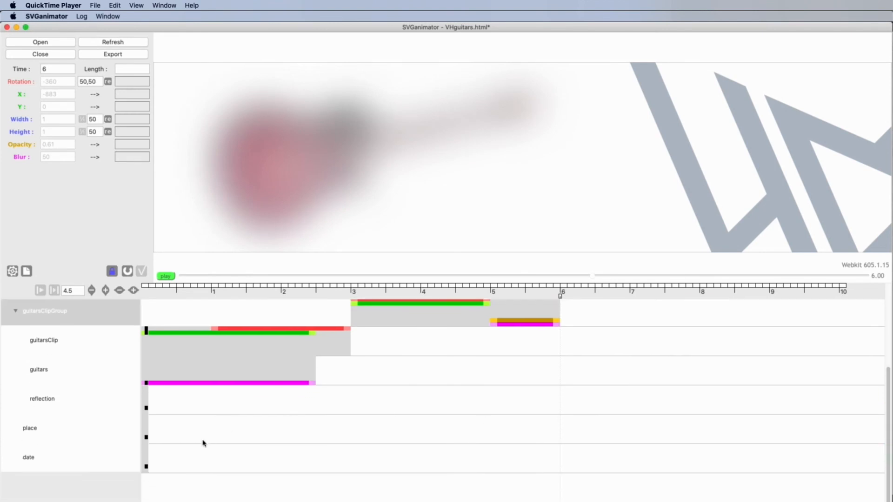
- Add a 0.5-second fade-in to the date layer at 6 seconds, ending at opacity 1
{"action": "left_click", "coordinate": [69, 465]}
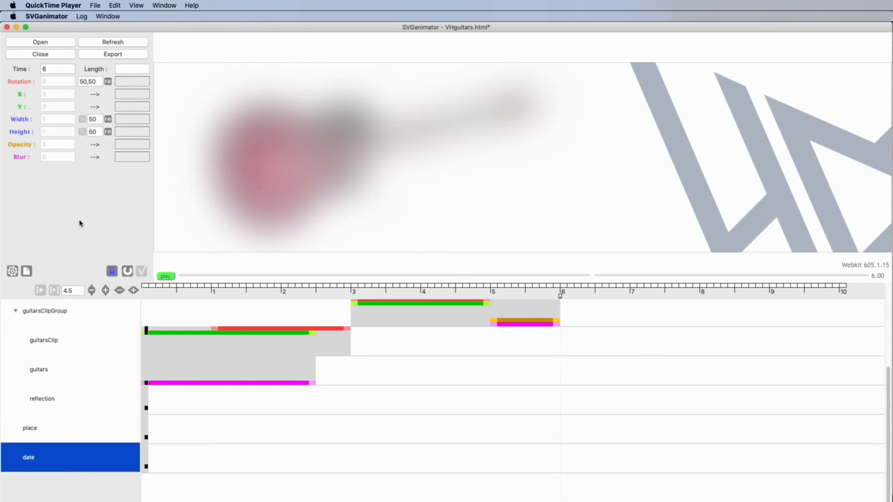
{"action": "left_click", "coordinate": [136, 69]}
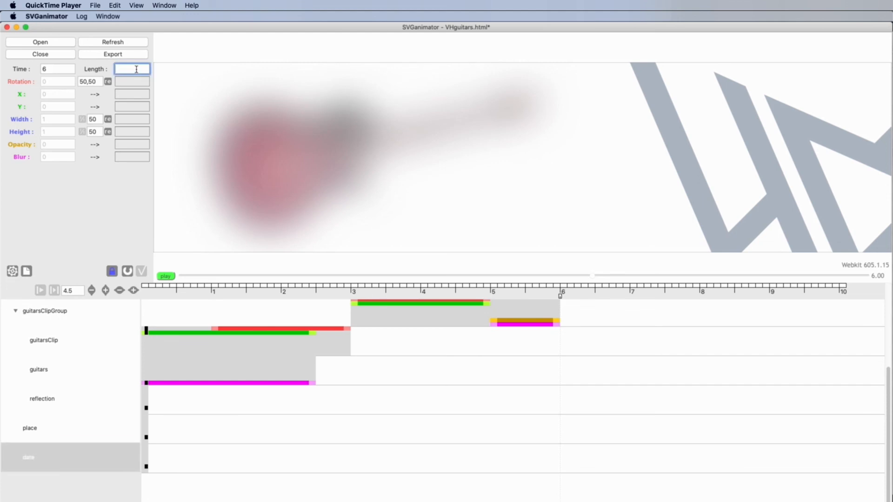
{"action": "type", "text": ".5"}
{"action": "left_click_drag", "start_coordinate": [145, 147], "coordinate": [149, 104]}
{"action": "left_click_drag", "start_coordinate": [138, 147], "coordinate": [141, 117]}
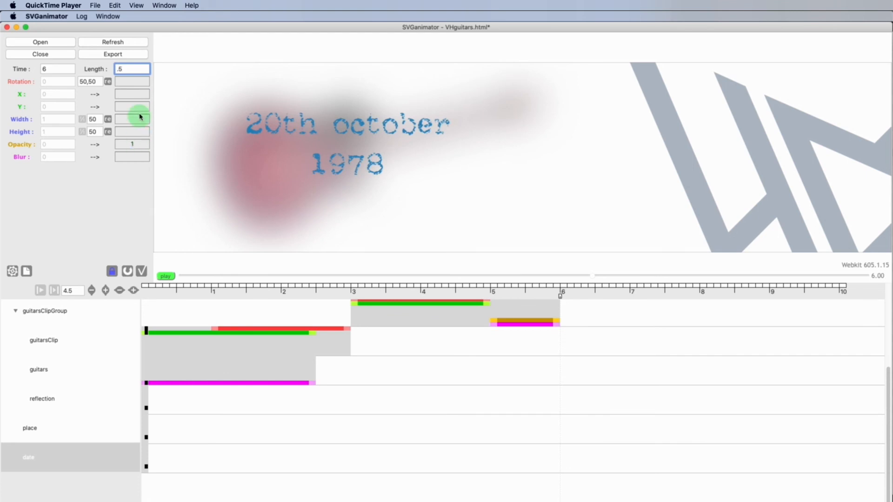
{"action": "left_click", "coordinate": [141, 272]}
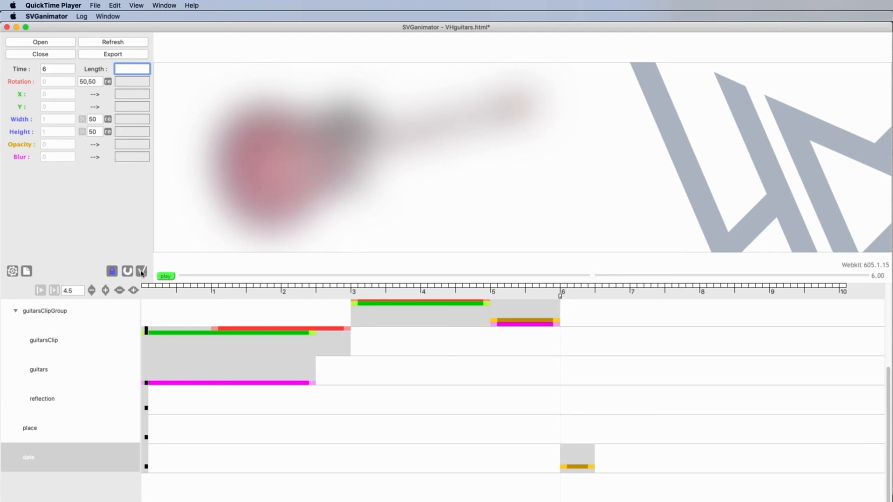
- Add a 0.5-second fade-out to the date layer at 8 seconds, ending at opacity 0
{"action": "left_click_drag", "start_coordinate": [560, 296], "coordinate": [702, 307]}
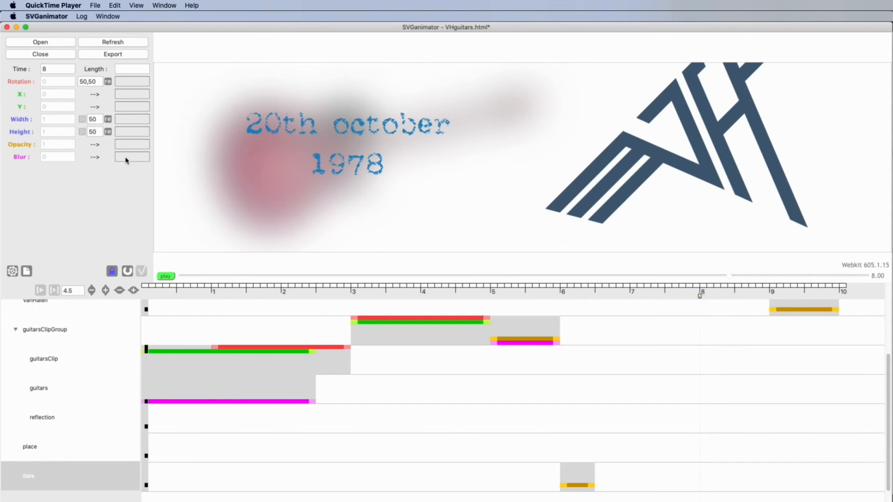
{"action": "left_click", "coordinate": [131, 70]}
{"action": "type", "text": ".5"}
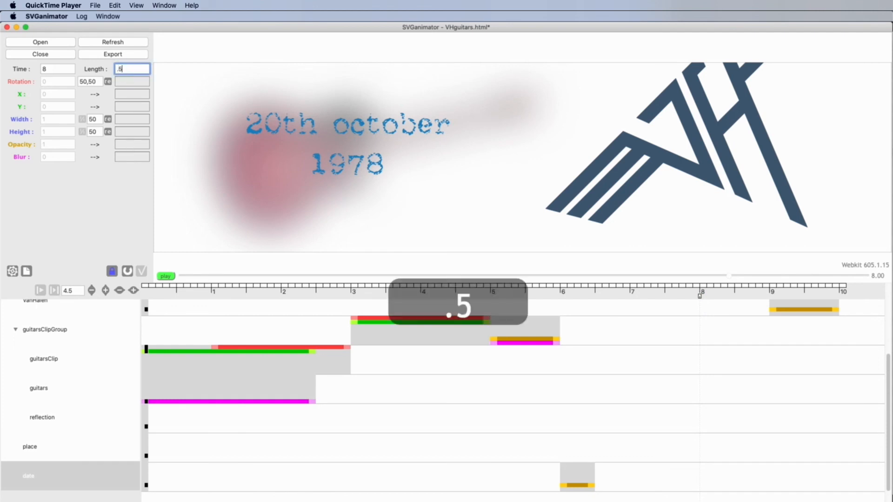
{"action": "left_click_drag", "start_coordinate": [124, 145], "coordinate": [123, 219]}
{"action": "left_click", "coordinate": [142, 271]}
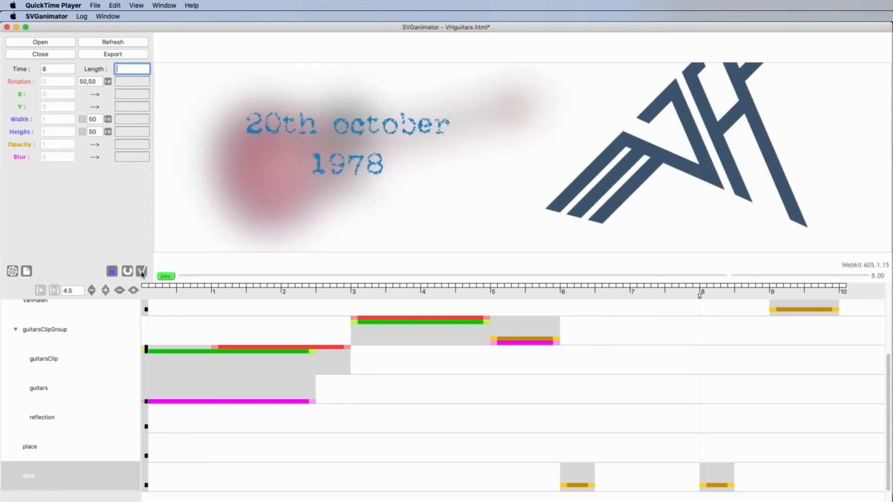
- Add a 0.5-second opacity fade-in to the place layer starting at 8.5 seconds
{"action": "left_click", "coordinate": [736, 294]}
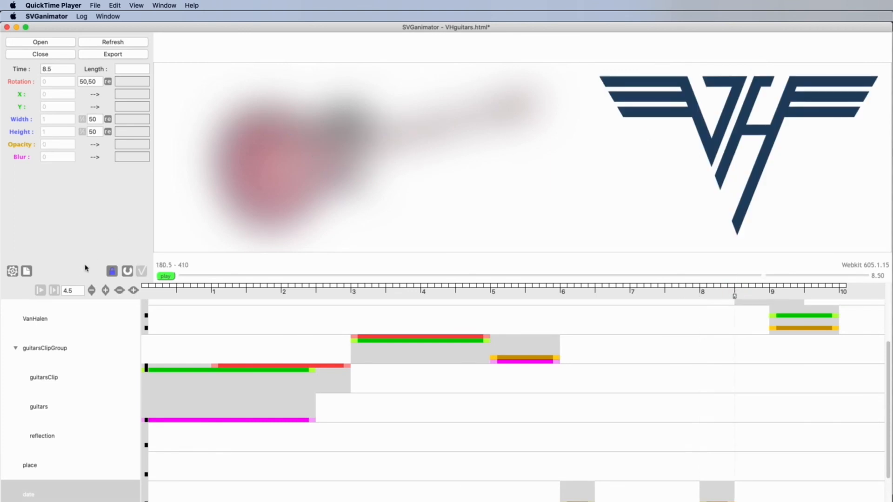
{"action": "left_click", "coordinate": [124, 69]}
{"action": "type", "text": ".5"}
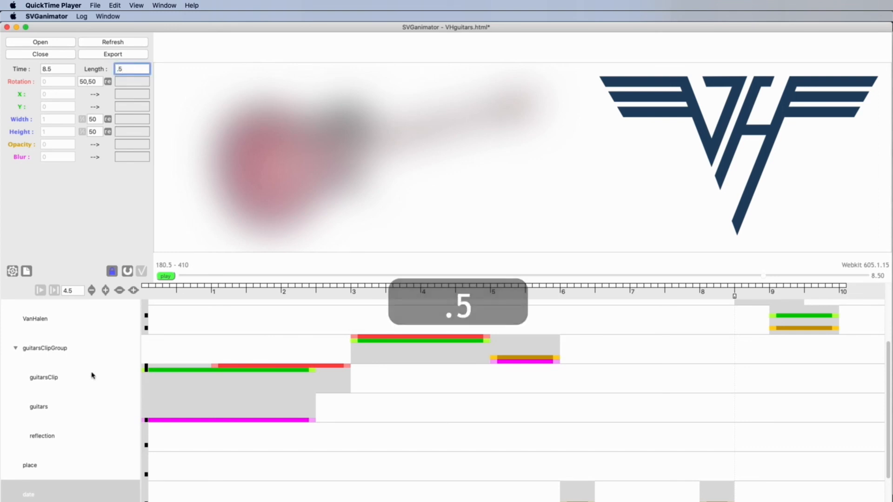
{"action": "left_click", "coordinate": [43, 472]}
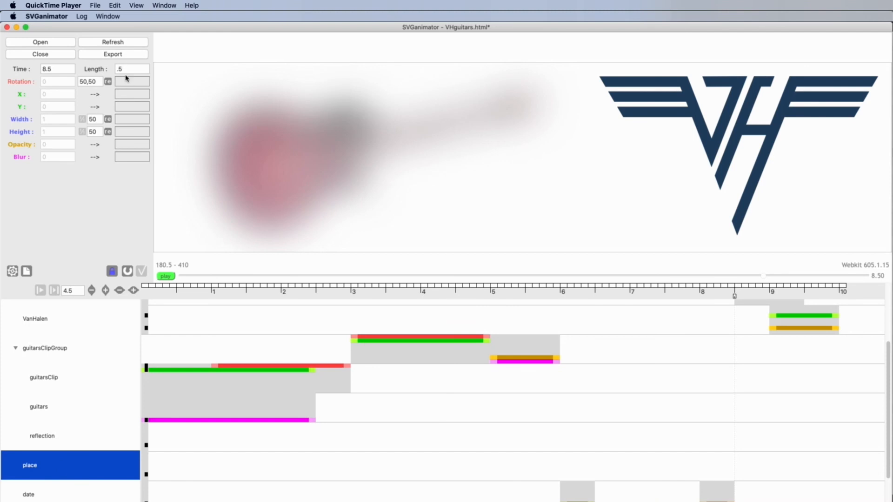
{"action": "left_click", "coordinate": [132, 144]}
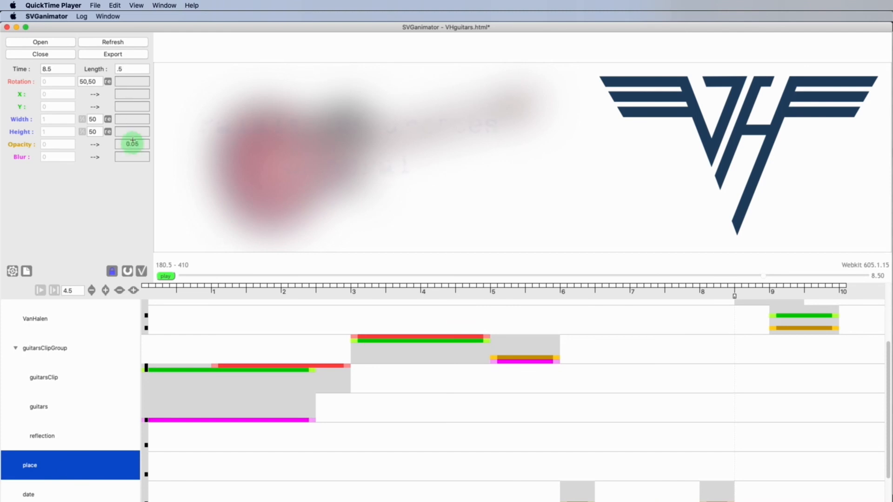
{"action": "left_click", "coordinate": [142, 272]}
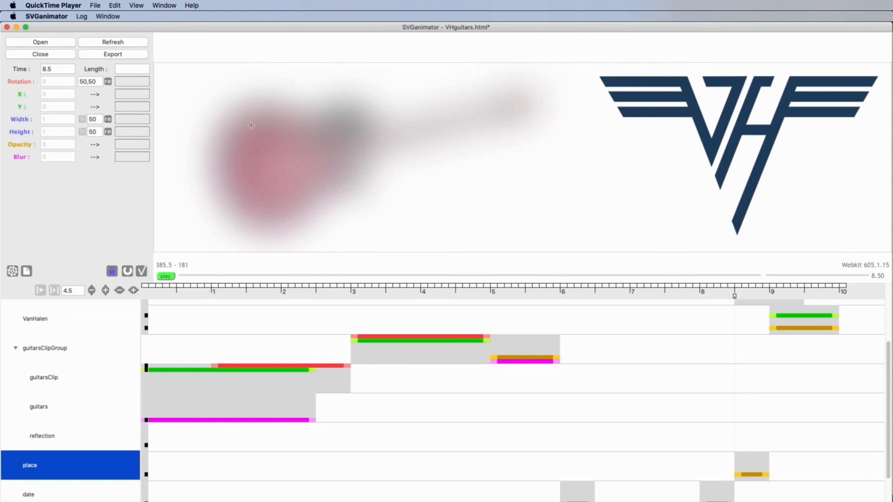
- Save the project, then review the animation properties and accept them with the URL, centered, responsive, progress bar and frame options enabled
{"action": "key", "text": "super+s"}
{"action": "left_click", "coordinate": [28, 270]}
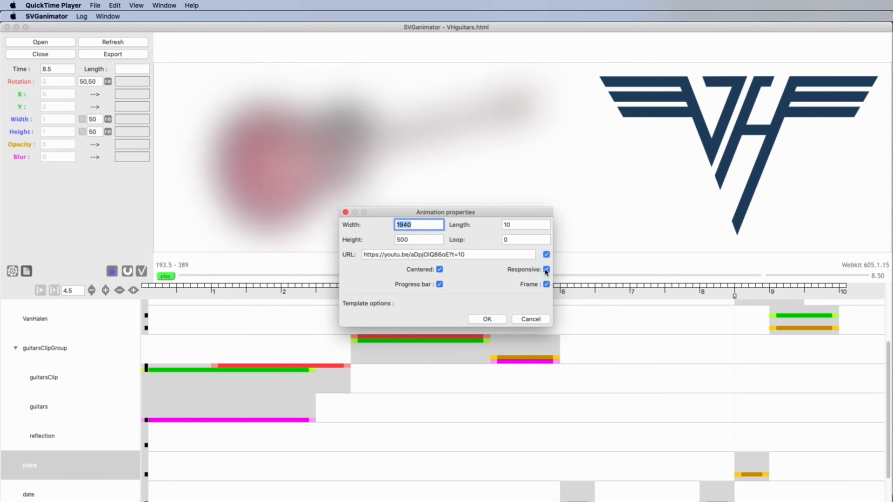
{"action": "left_click", "coordinate": [488, 320]}
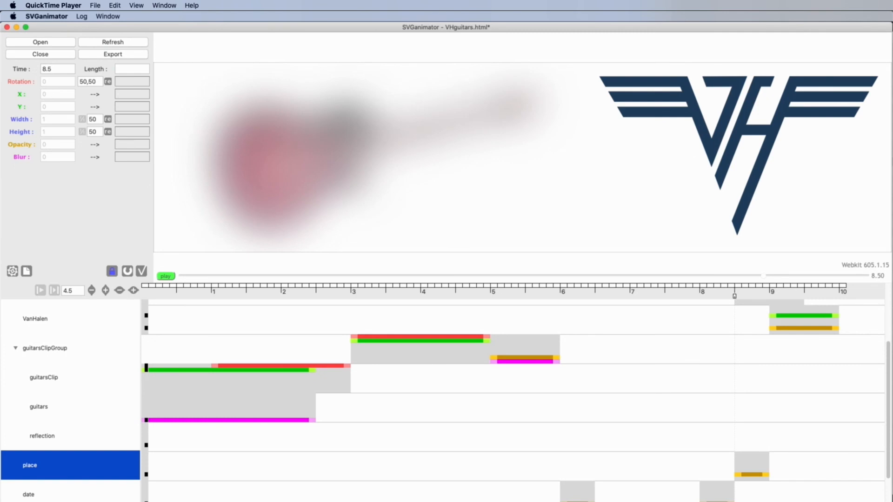
- Switch to Finder and open VHguitars_XP.html from svg_example_09_VHguitars in a new Brave tab to watch the exported animation
{"action": "key", "text": "super+Tab"}
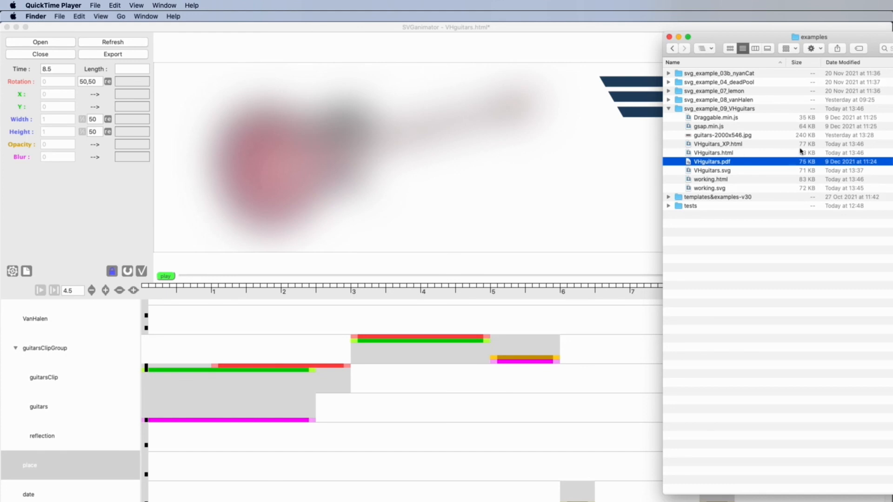
{"action": "key", "text": "super+Tab"}
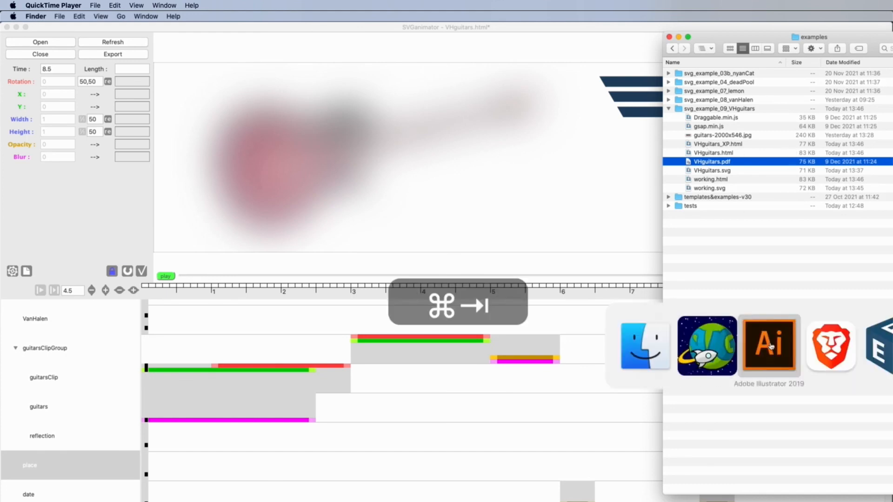
{"action": "key", "text": "super+Tab"}
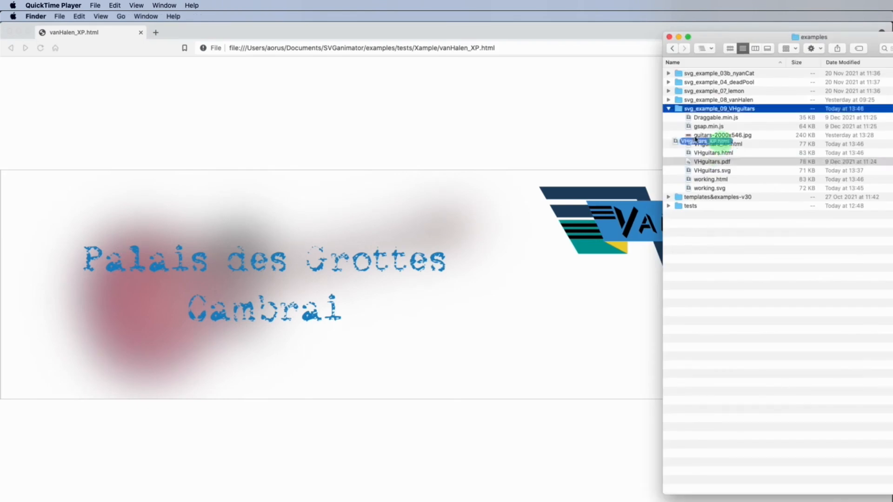
{"action": "left_click_drag", "start_coordinate": [340, 33], "coordinate": [339, 32]}
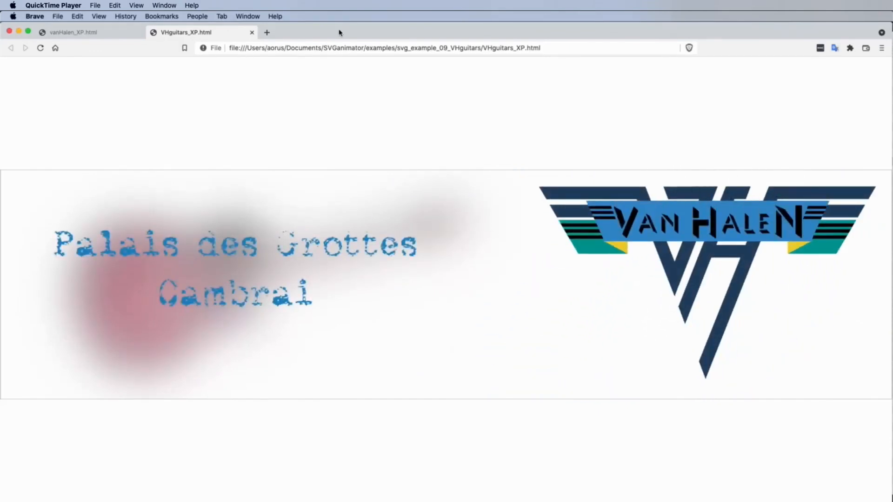
{"action": "mouse_move", "coordinate": [557, 226]}
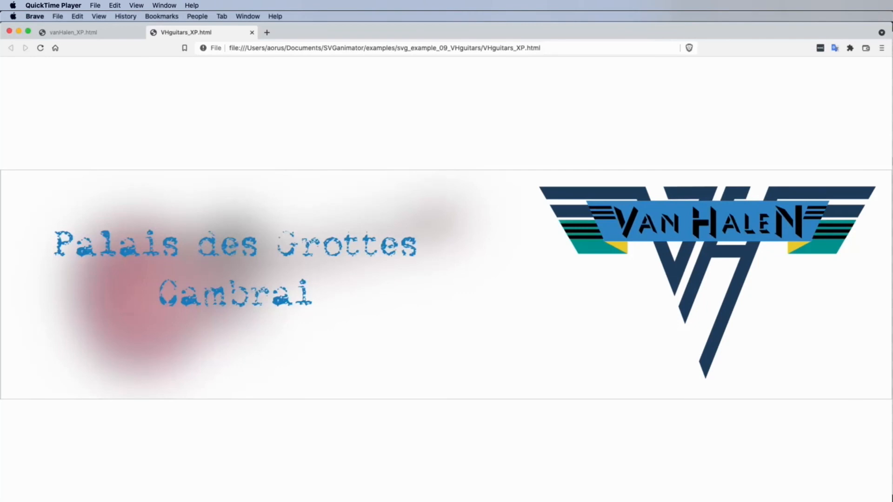